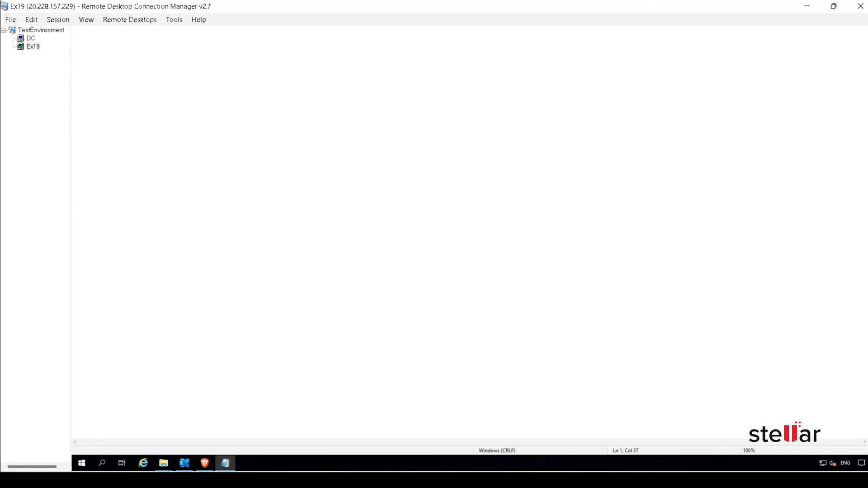
# Shut down the old Exchange server Ex19 from its remote desktop session
pyautogui.rightClick(81, 463)
pyautogui.moveTo(134, 435)
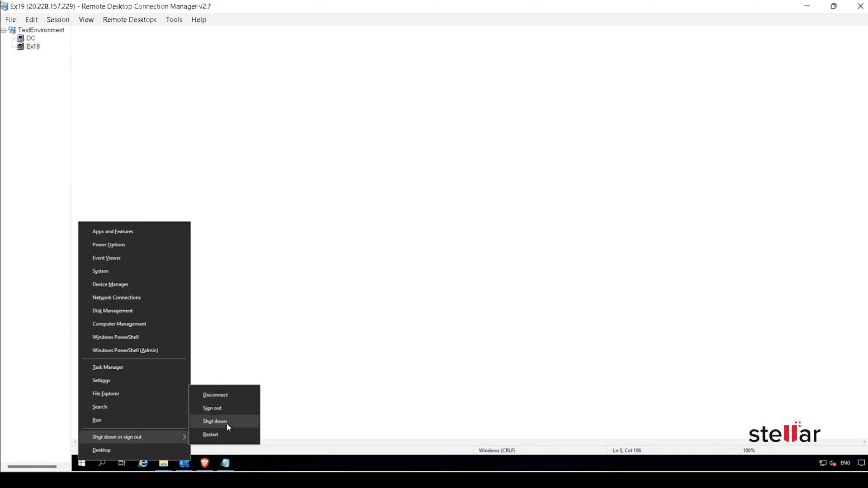
pyautogui.click(225, 422)
pyautogui.click(208, 444)
# On the DC server, reset the Test-Ex1 computer account in the Computers container
pyautogui.click(31, 38)
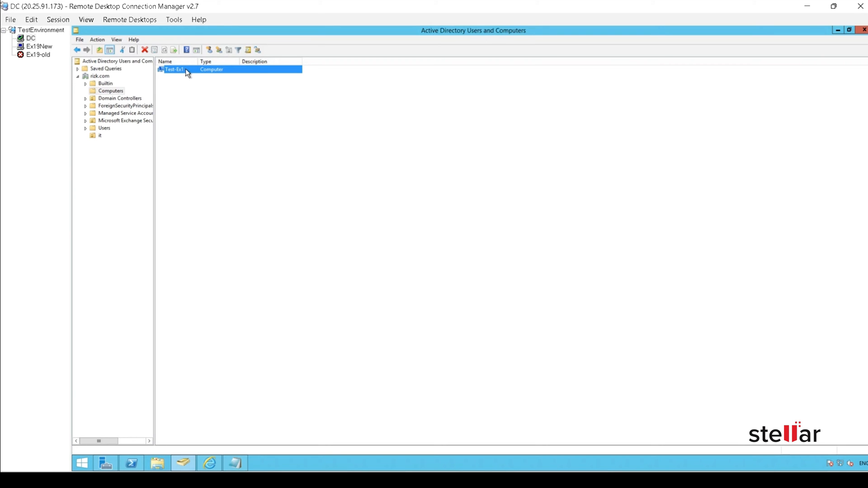
pyautogui.rightClick(186, 70)
pyautogui.click(242, 94)
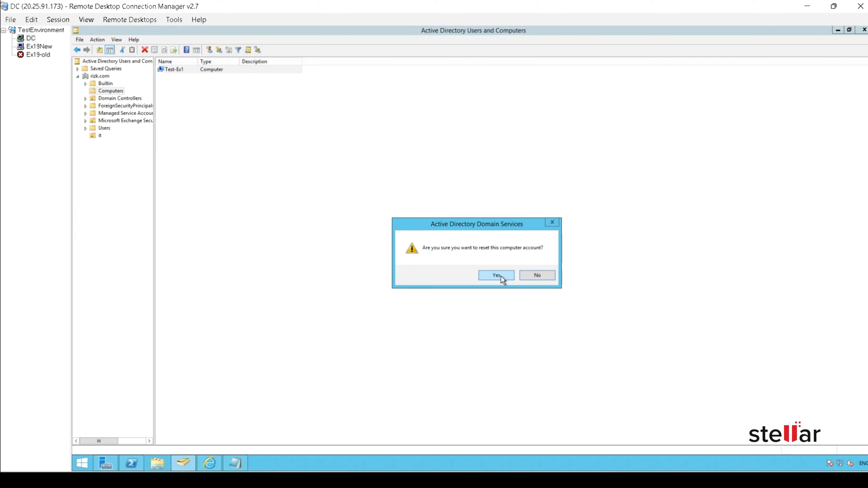
pyautogui.click(501, 276)
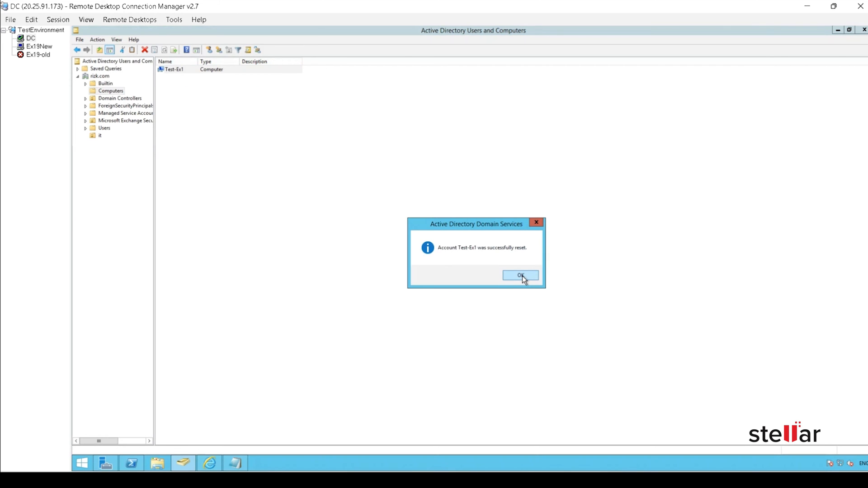
pyautogui.click(520, 276)
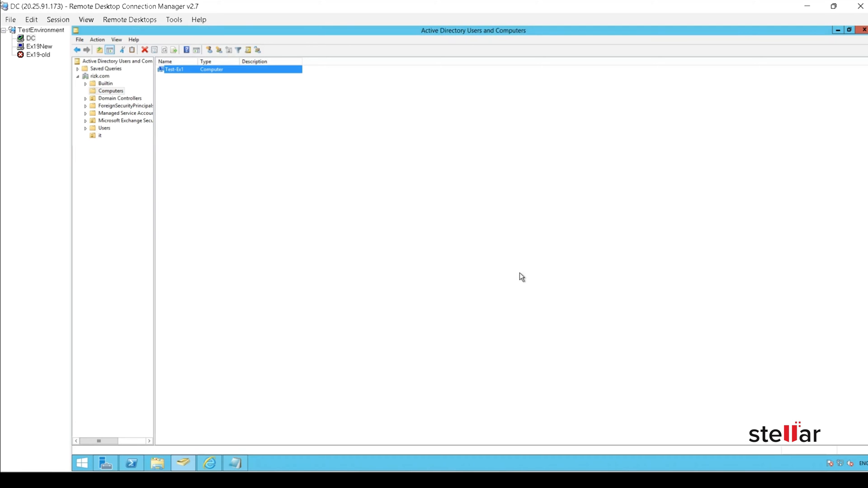
# On the Ex19New server, enter TEST-EX1 as the computer name and rizk.com as the domain to join
pyautogui.click(32, 47)
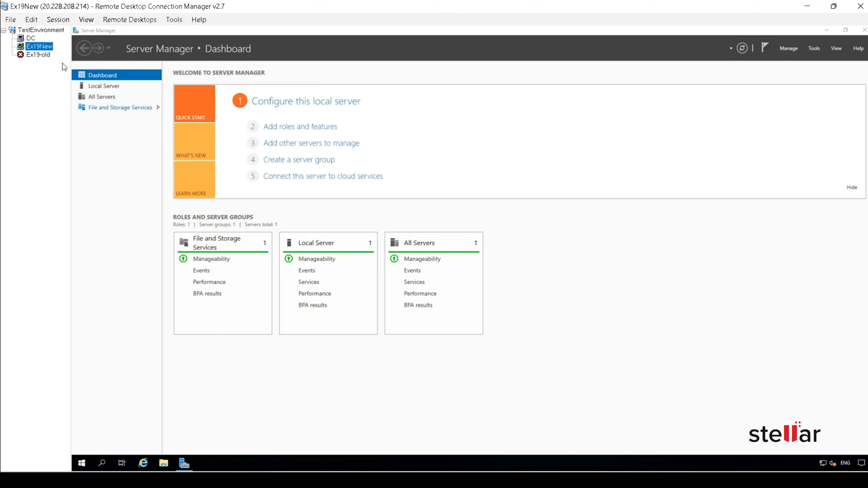
pyautogui.click(93, 87)
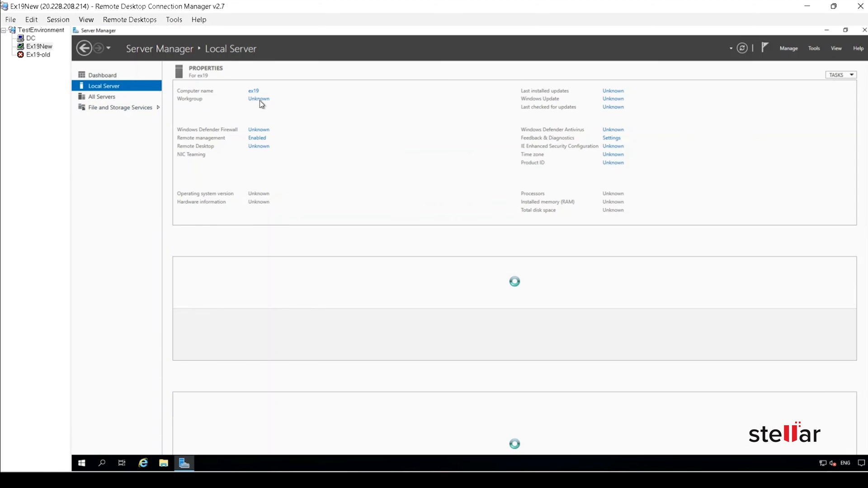
pyautogui.click(259, 100)
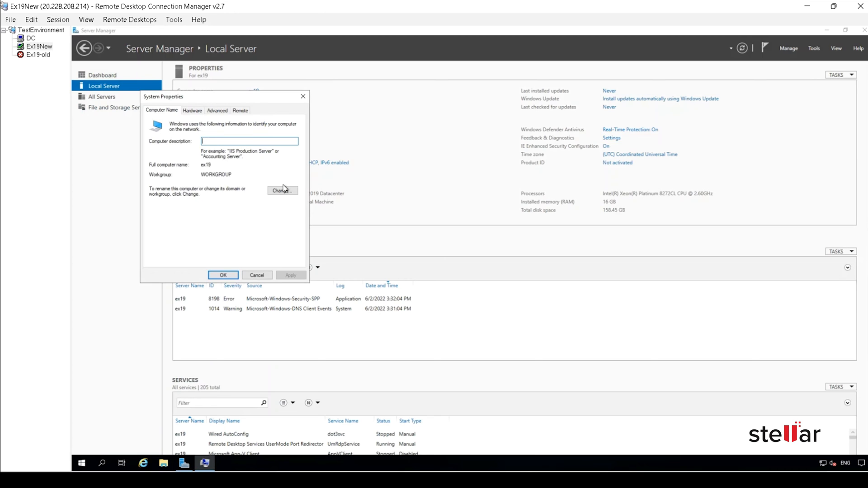
pyautogui.click(283, 190)
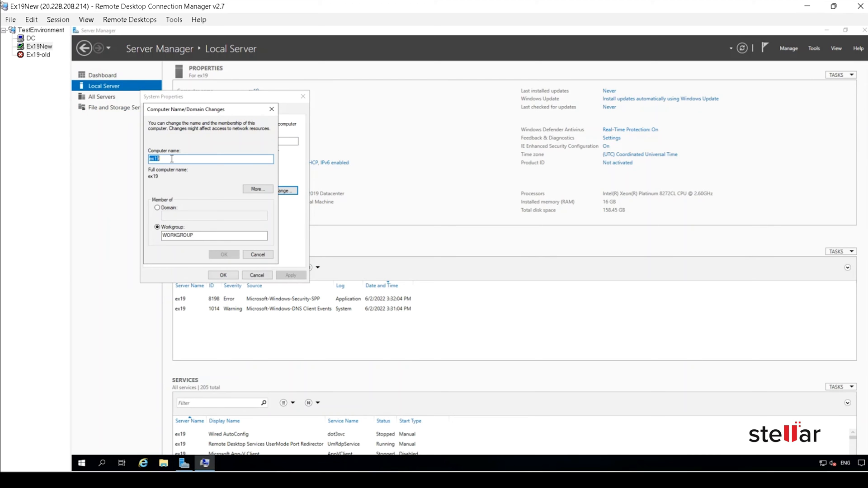
pyautogui.write('TEST-EX1')
pyautogui.click(176, 210)
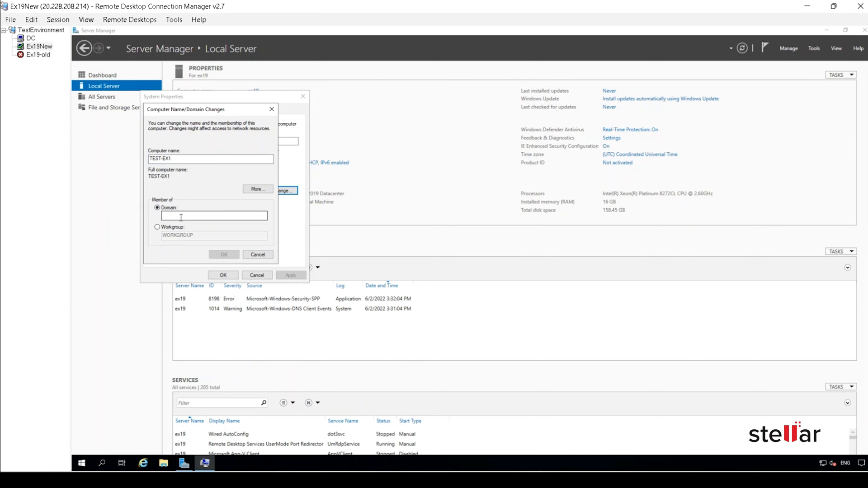
pyautogui.click(177, 216)
pyautogui.write('n')
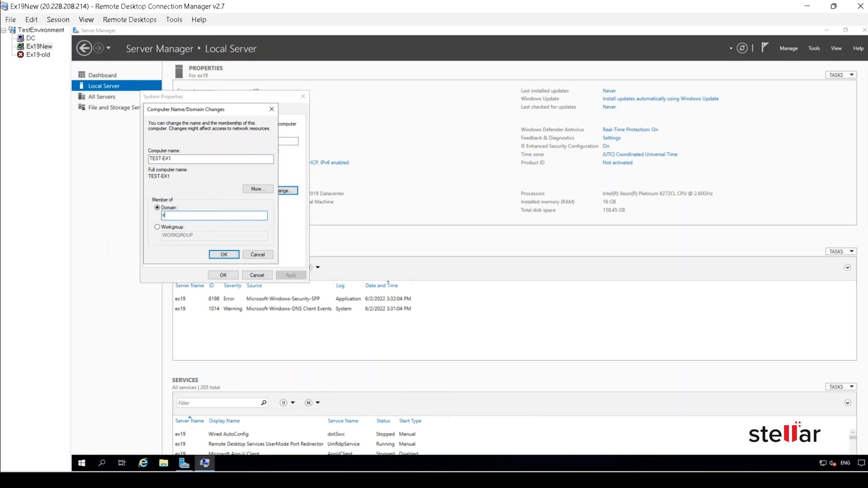
pyautogui.write('izk.com')
# On the DC server, disable the Test-Ex1 computer account in Active Directory
pyautogui.click(31, 39)
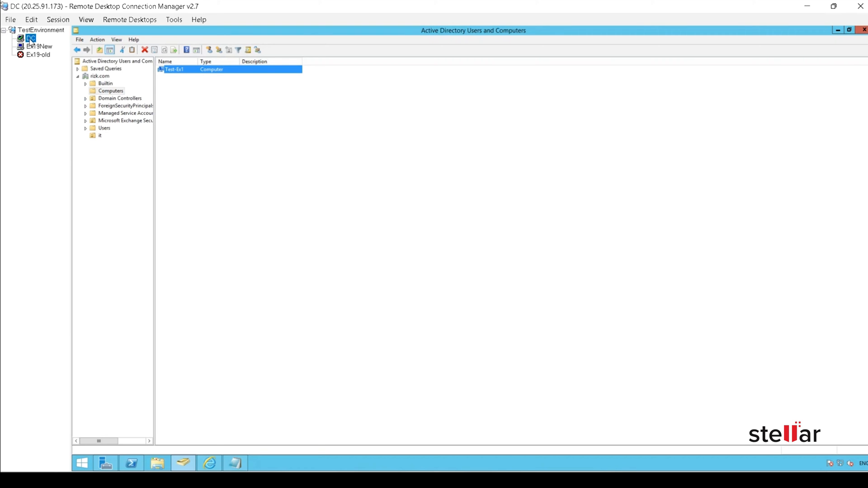
pyautogui.rightClick(177, 70)
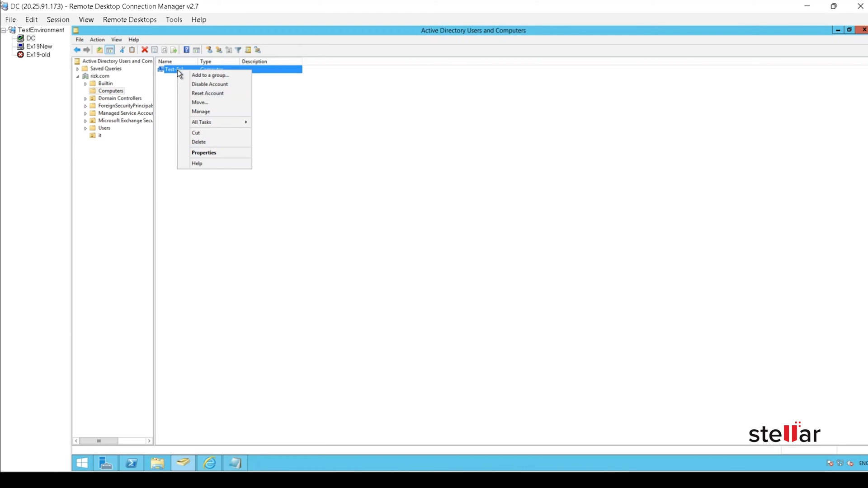
pyautogui.click(199, 85)
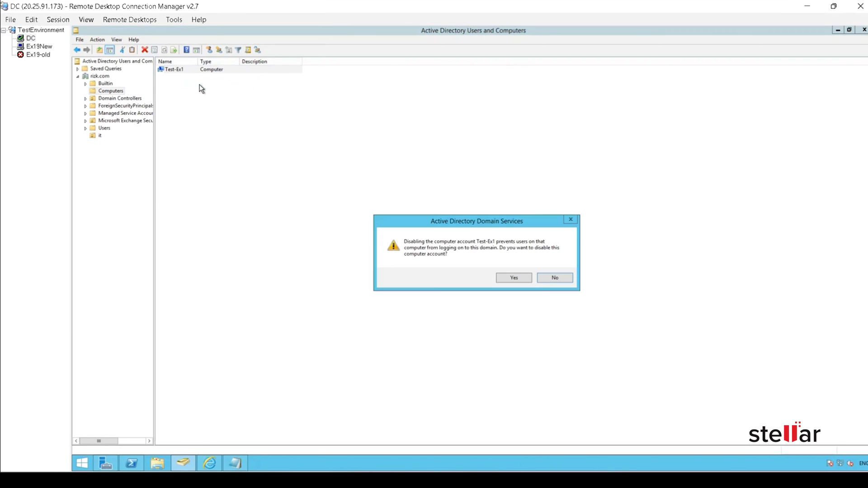
pyautogui.click(517, 278)
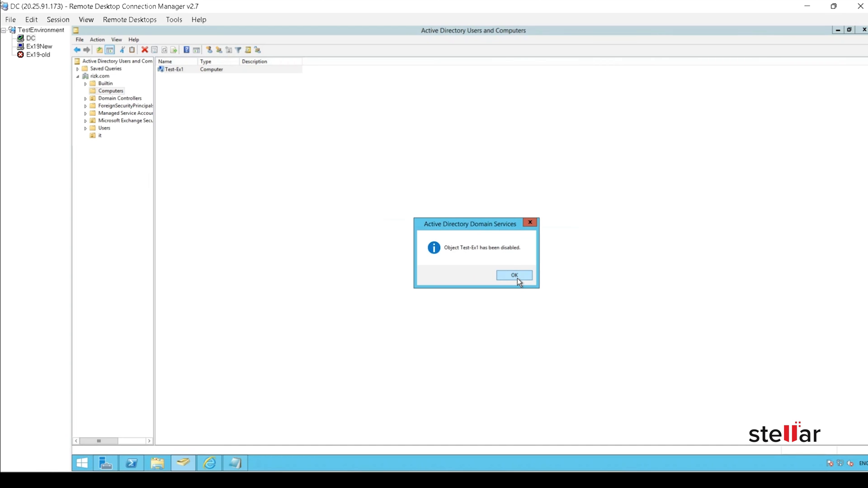
pyautogui.click(517, 274)
# Back on Ex19New, submit the name and domain change, authorizing the domain join with the account password
pyautogui.click(40, 47)
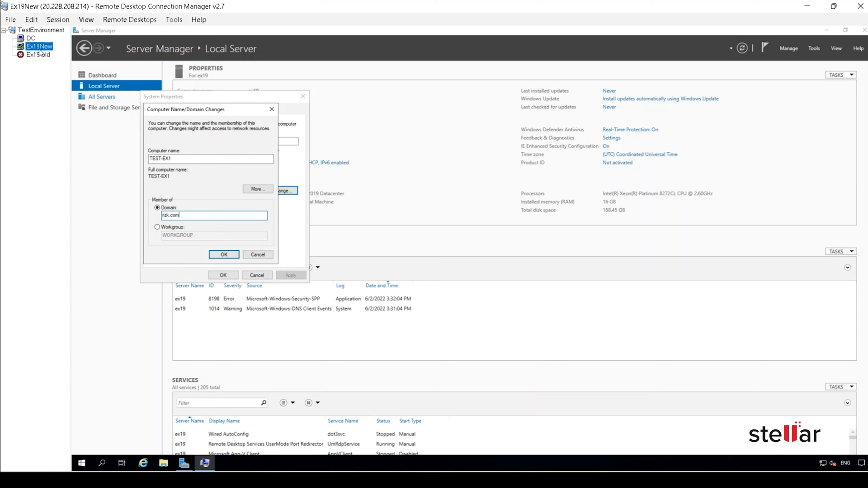
pyautogui.click(224, 255)
pyautogui.click(149, 203)
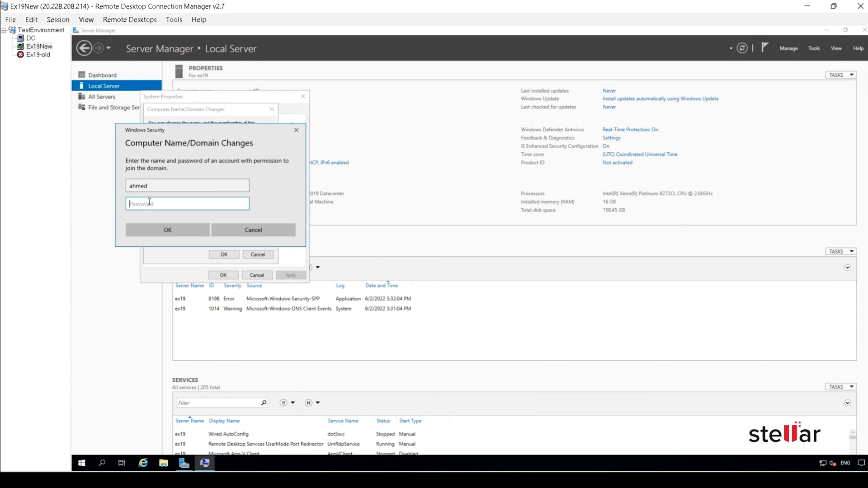
pyautogui.write('**************')
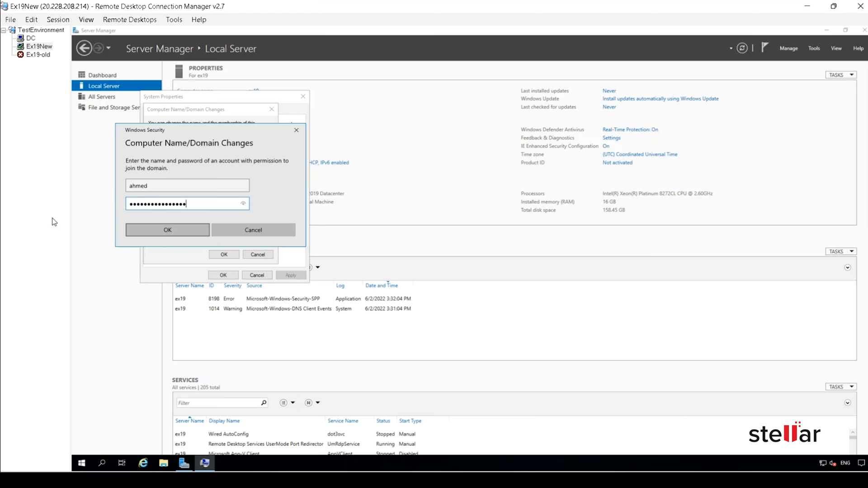
pyautogui.click(176, 232)
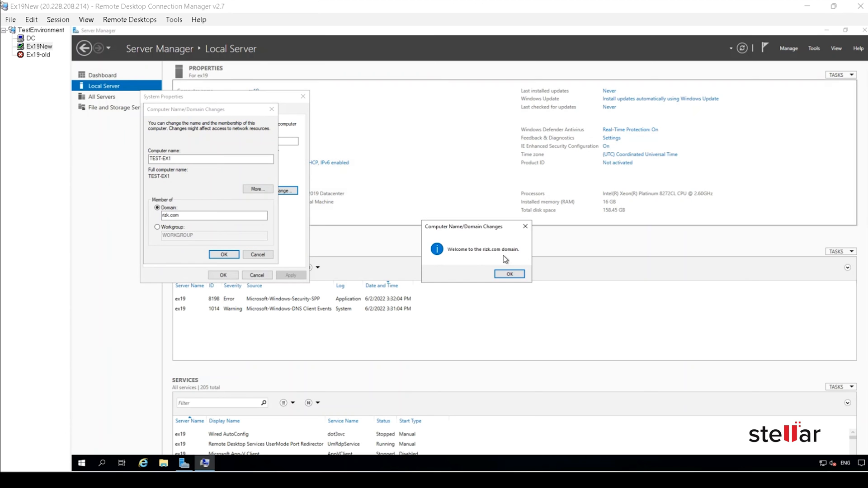
pyautogui.click(514, 272)
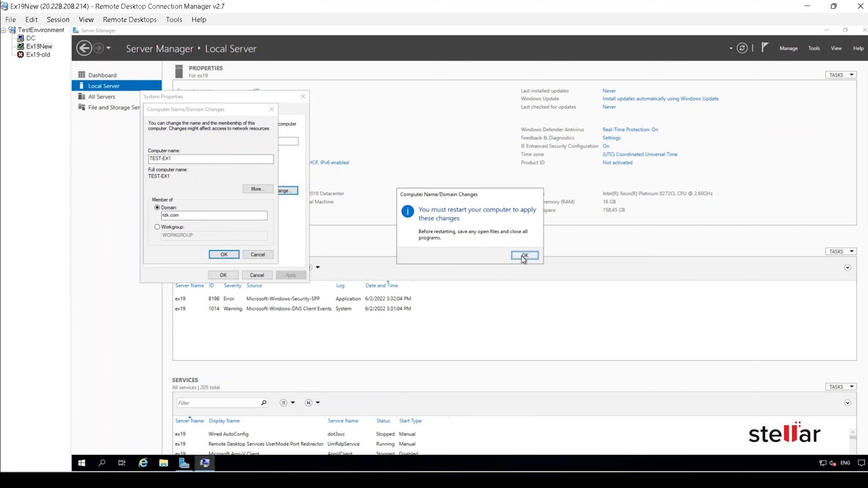
# Close the system properties and restart the server immediately to apply the name and domain changes
pyautogui.click(521, 255)
pyautogui.click(213, 275)
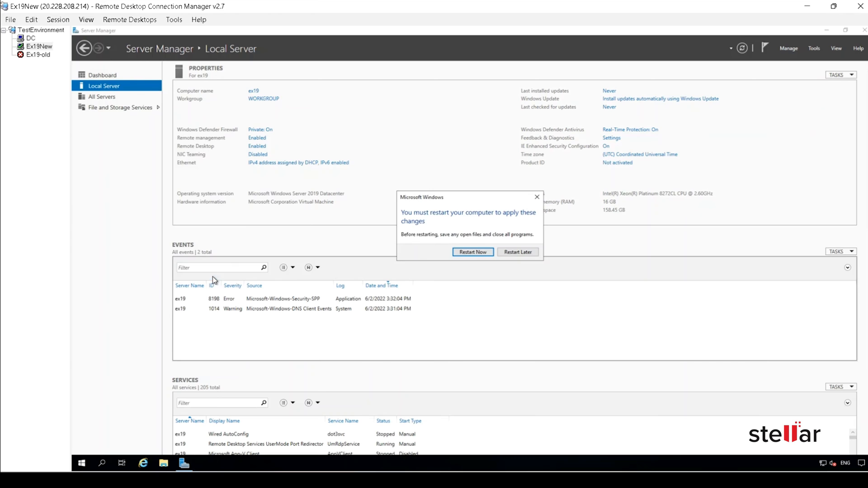
pyautogui.click(474, 252)
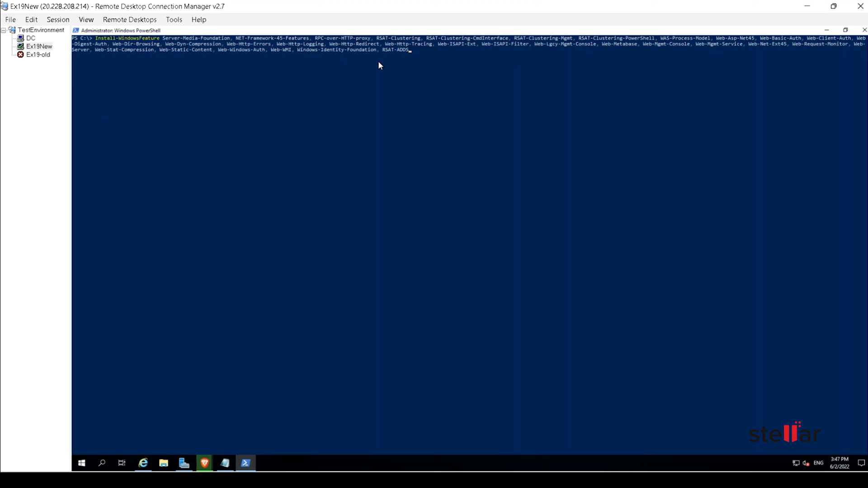
# Run the prepared Install-WindowsFeature command in PowerShell to install the Exchange prerequisite features, from Server-Media-Foundation through RSAT-ADDS
pyautogui.press('Return')
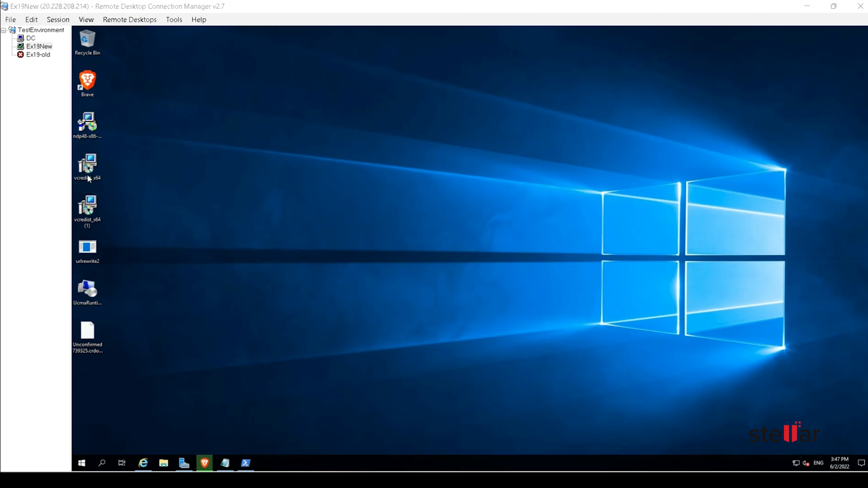
# Install .NET Framework 4.8 from the ndp48 installer on the desktop and postpone the restart
pyautogui.click(96, 129)
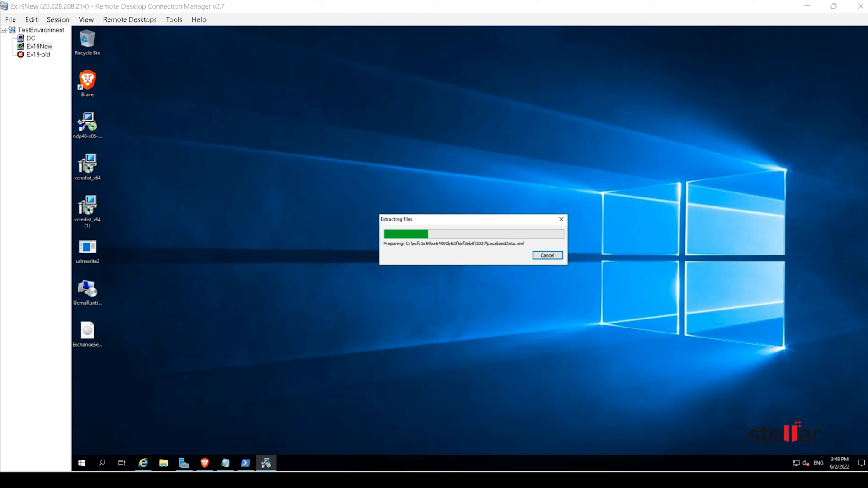
pyautogui.click(530, 339)
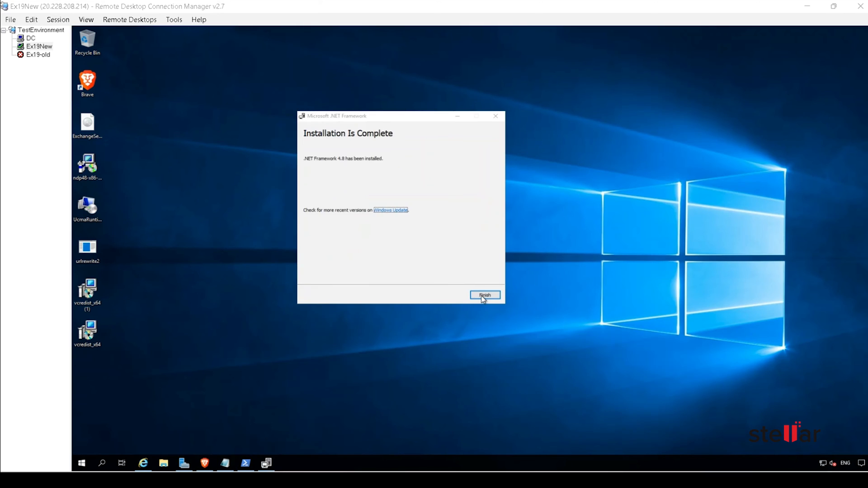
pyautogui.click(485, 295)
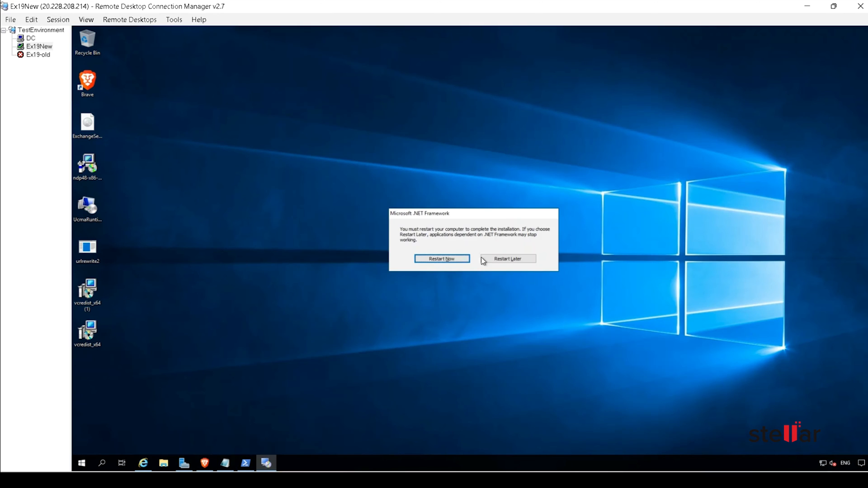
pyautogui.click(526, 261)
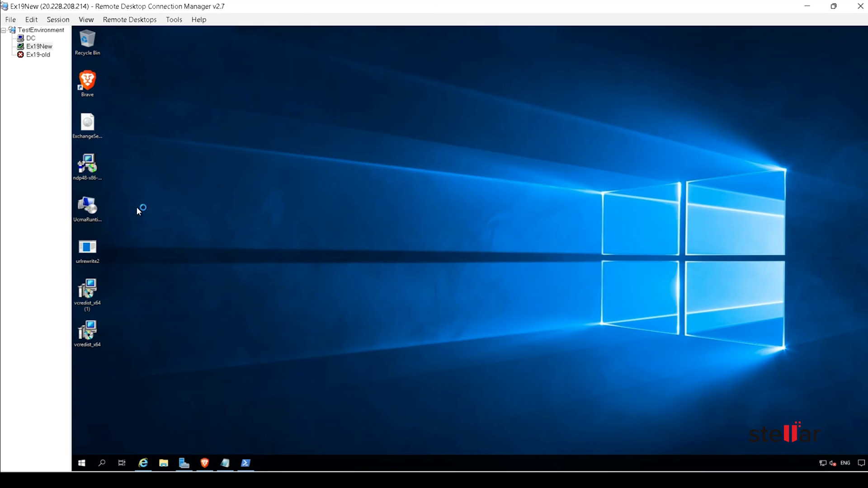
# Install the Microsoft Unified Communications Managed API 4.0 Runtime from UcmaRuntimeSetup on the desktop
pyautogui.doubleClick(87, 205)
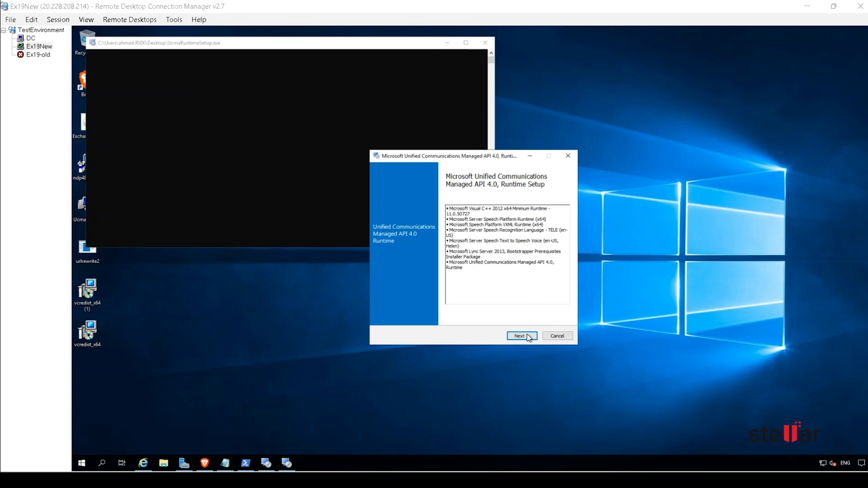
pyautogui.click(415, 269)
pyautogui.click(522, 336)
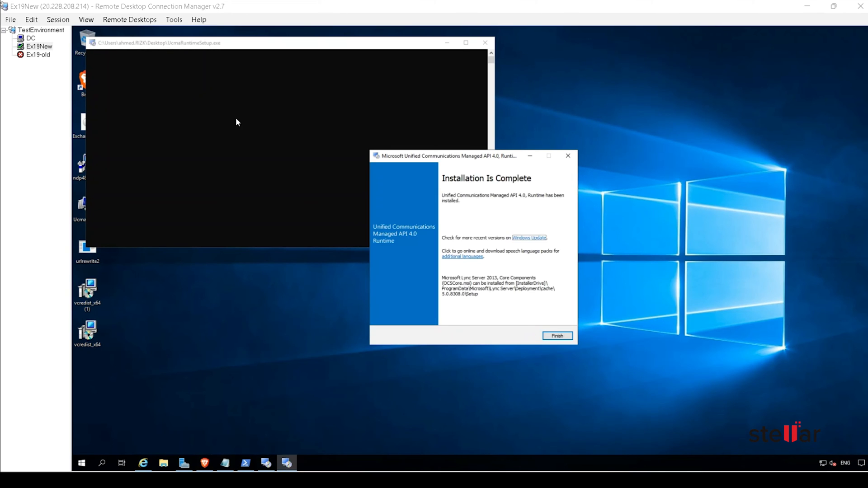
pyautogui.click(558, 336)
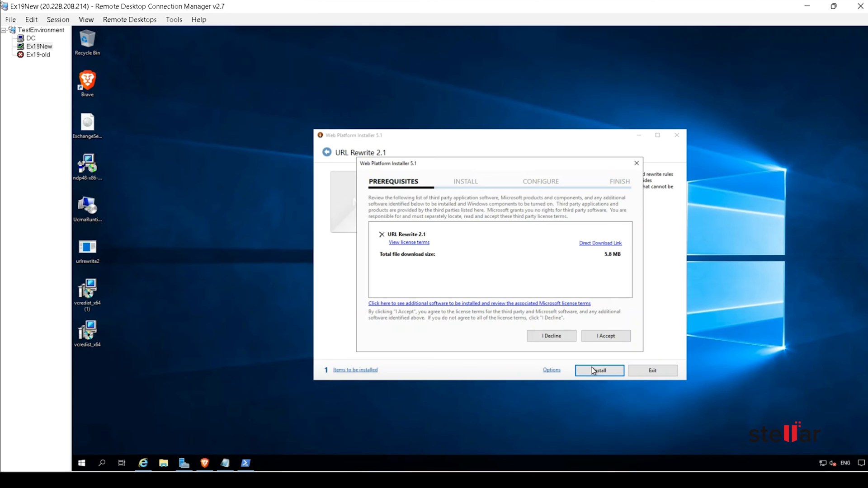
# Accept the URL Rewrite 2.1 installation, and install the Visual C++ 2012 Redistributable (x64) from vcredist_x64
pyautogui.click(606, 335)
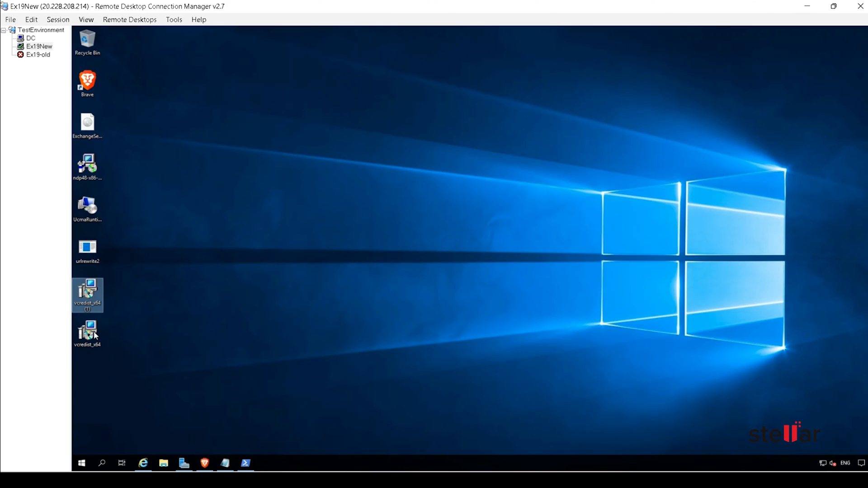
pyautogui.doubleClick(88, 334)
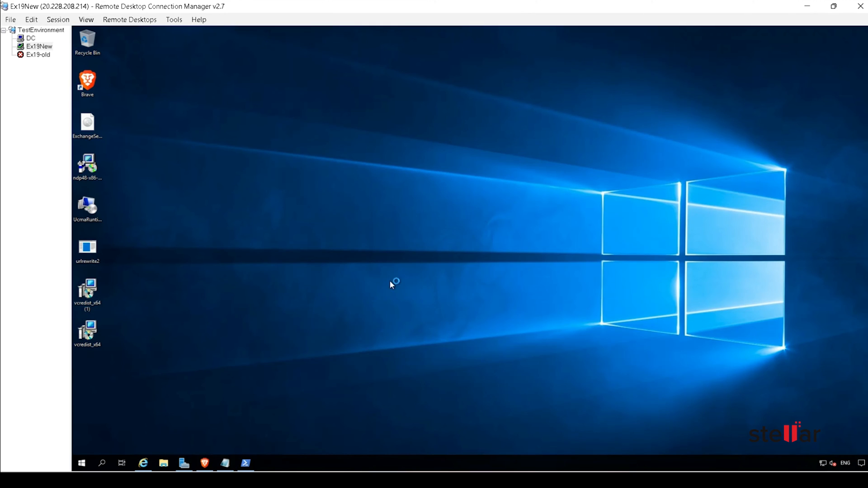
pyautogui.click(423, 279)
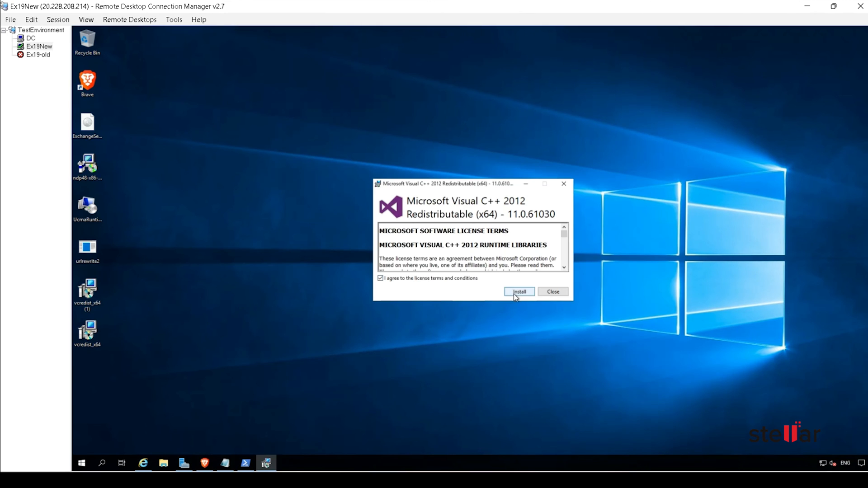
pyautogui.click(515, 292)
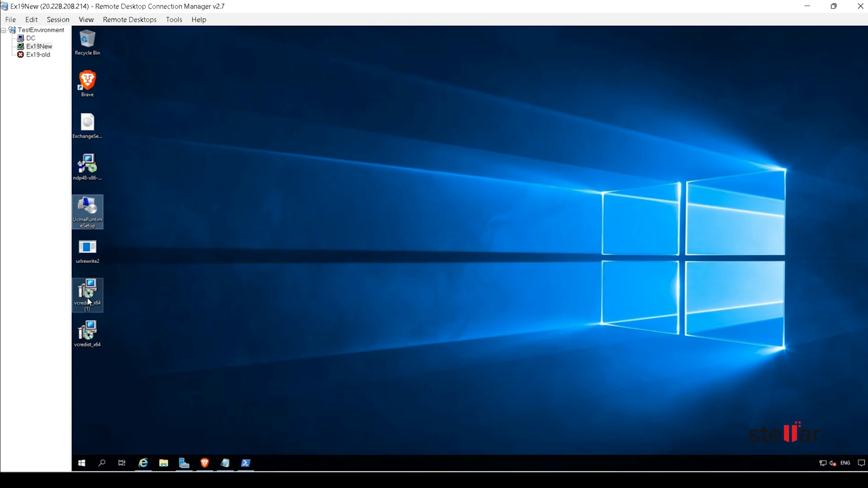
# Install the Visual C++ 2013 Redistributable (x64) from vcredist_x64 (1) on the desktop and close its setup
pyautogui.doubleClick(88, 294)
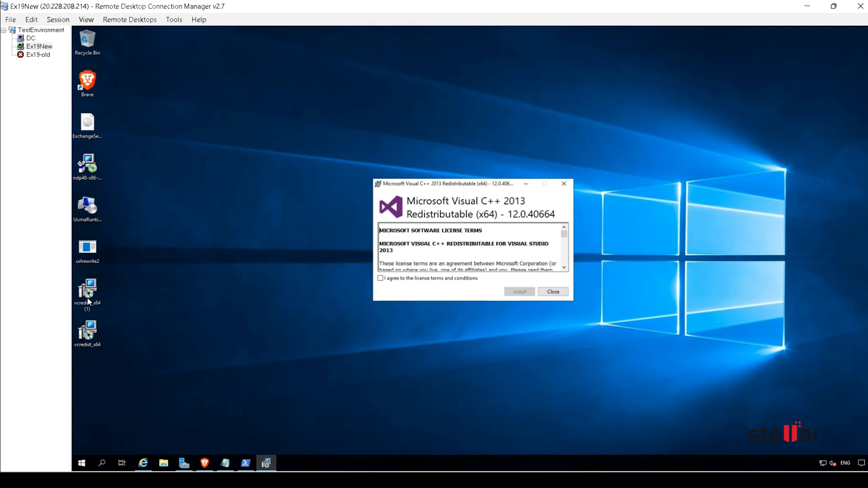
pyautogui.click(517, 293)
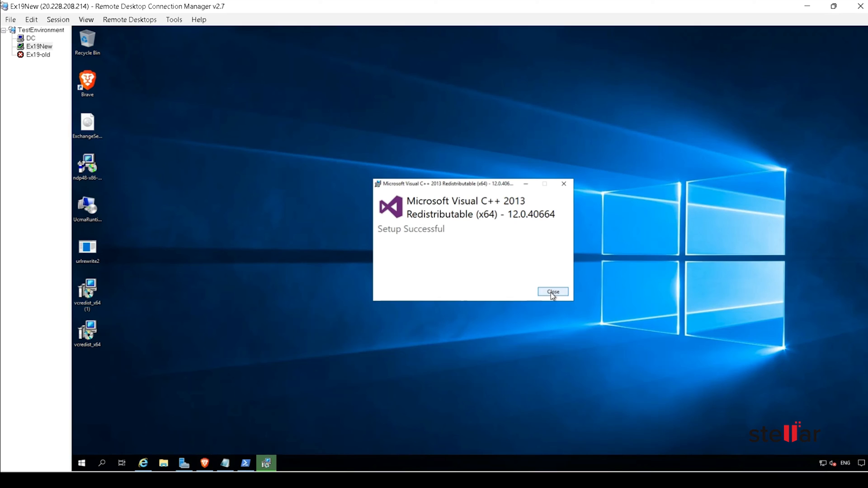
pyautogui.click(553, 293)
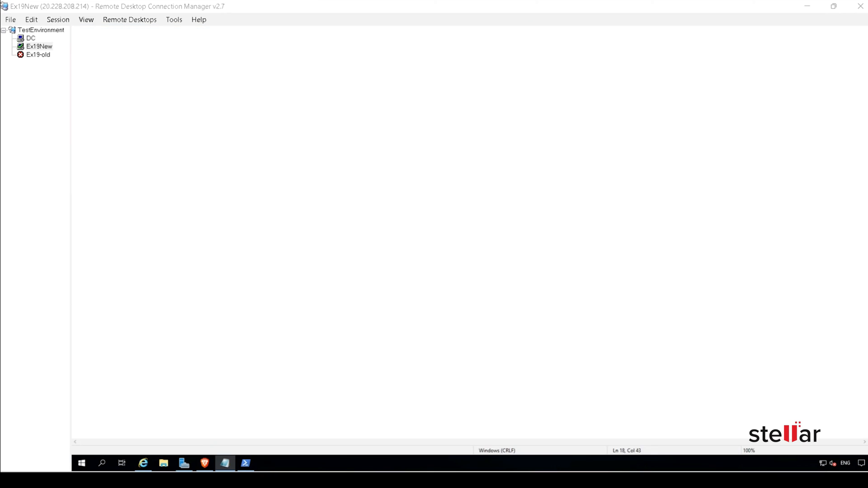
# Restart the Ex19New server to complete the prerequisite installations
pyautogui.rightClick(84, 466)
pyautogui.moveTo(136, 442)
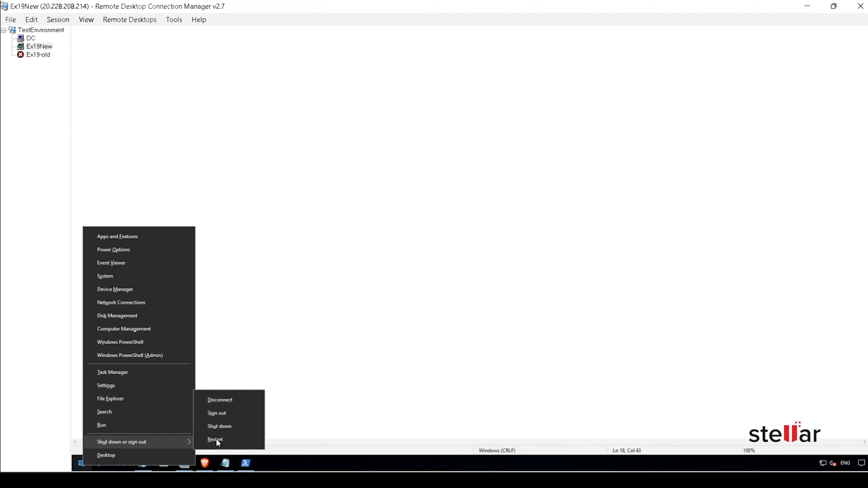
pyautogui.click(218, 440)
pyautogui.click(210, 451)
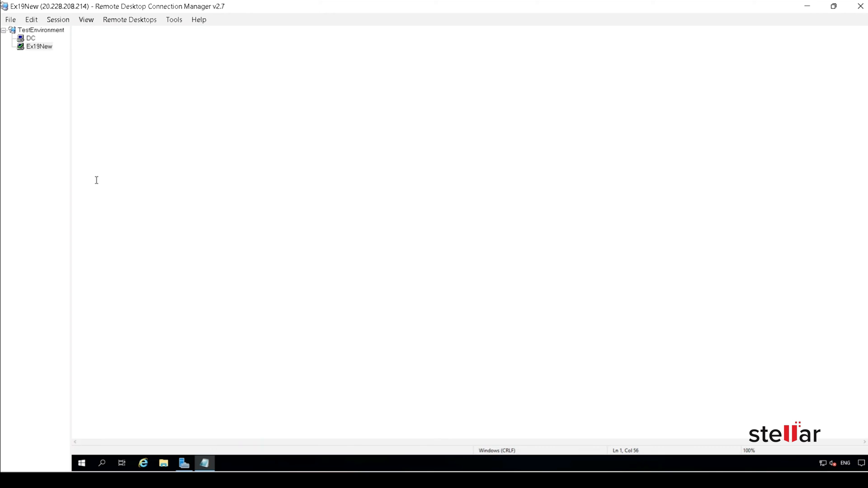
# Open Windows PowerShell as administrator and maximize its window
pyautogui.click(81, 463)
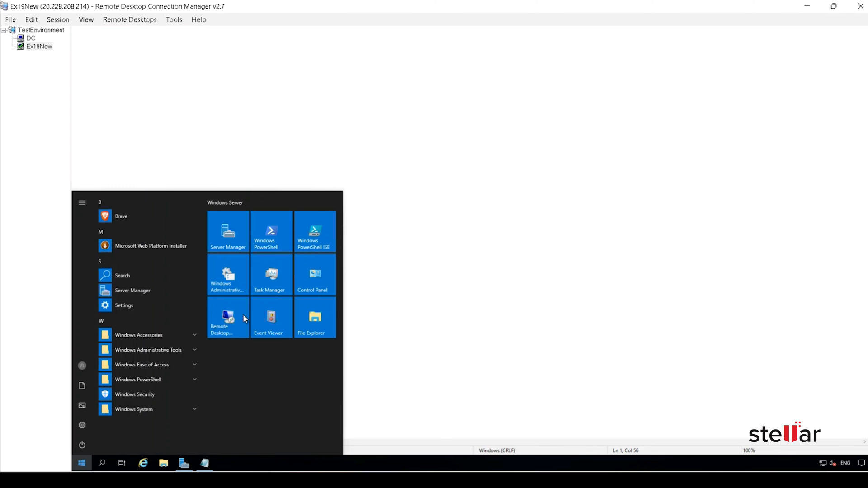
pyautogui.rightClick(277, 221)
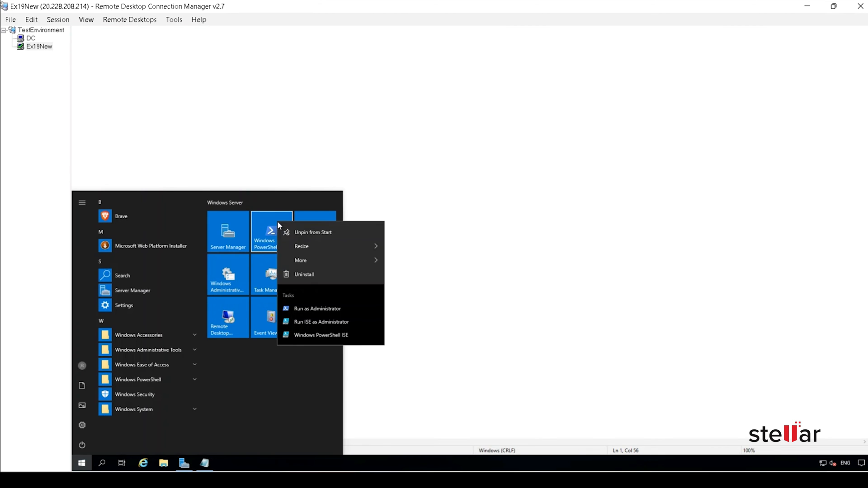
pyautogui.click(308, 310)
pyautogui.doubleClick(299, 130)
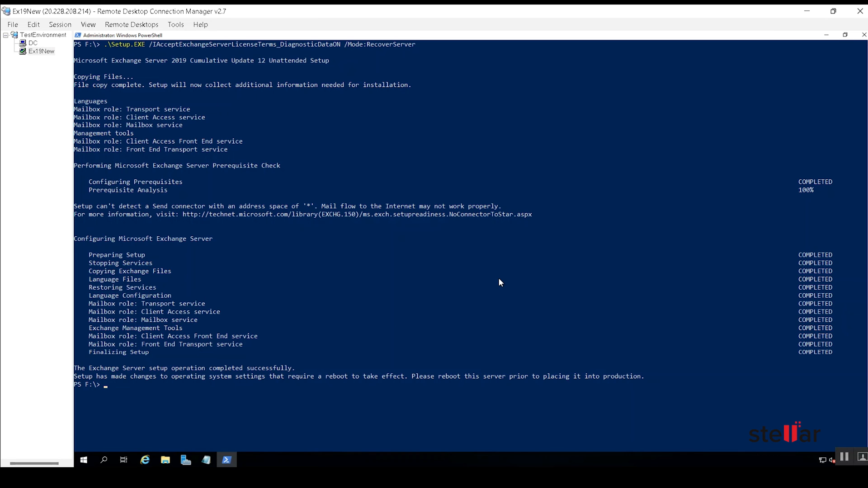
pyautogui.click(209, 458)
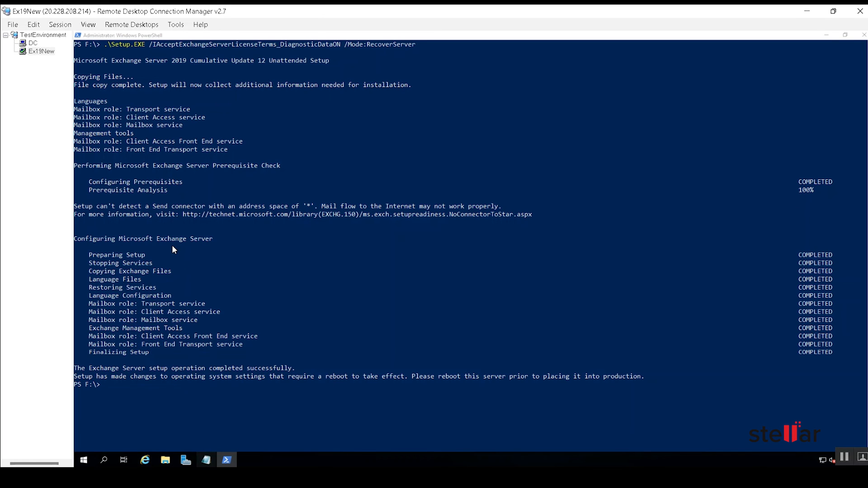
pyautogui.click(83, 460)
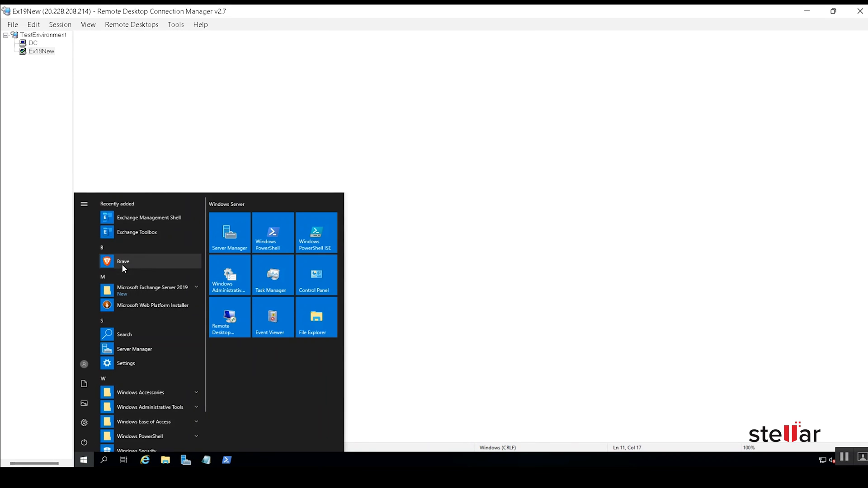
pyautogui.click(121, 264)
pyautogui.click(297, 54)
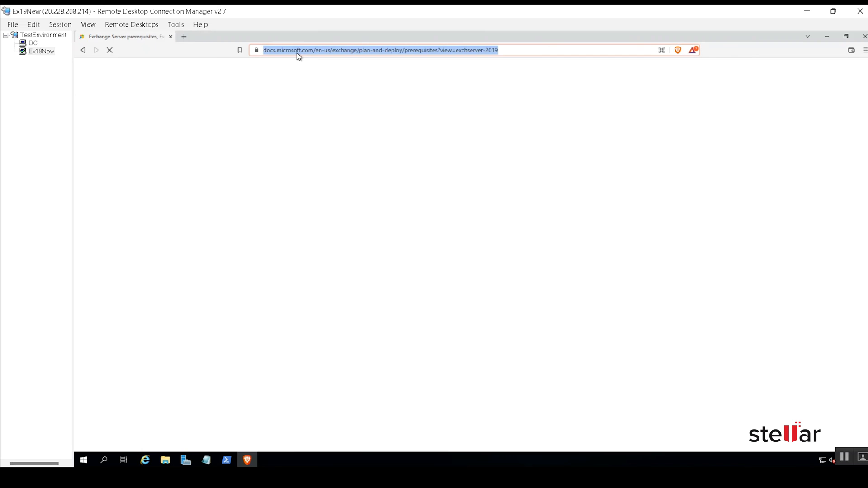
pyautogui.write('https://localhost/ecp')
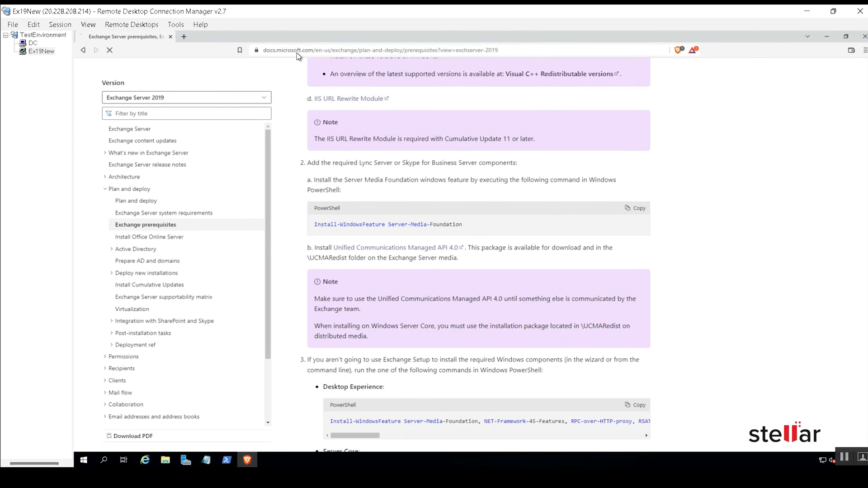
pyautogui.press('Return')
pyautogui.click(368, 240)
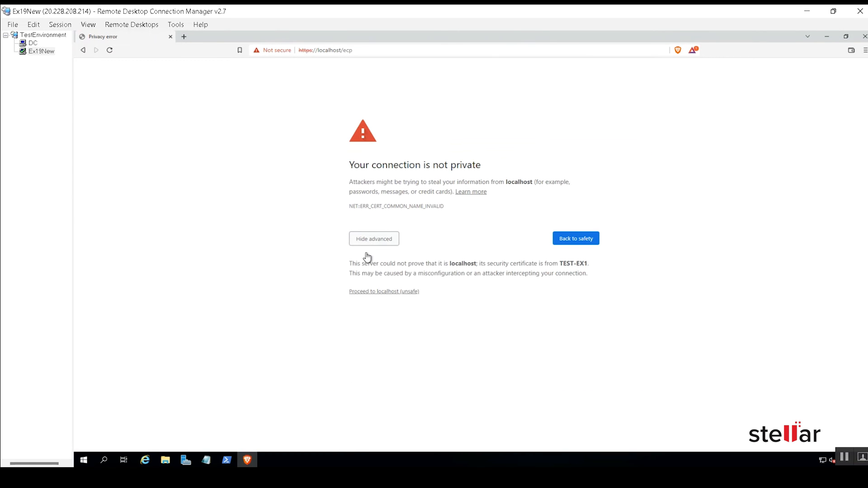
pyautogui.click(378, 295)
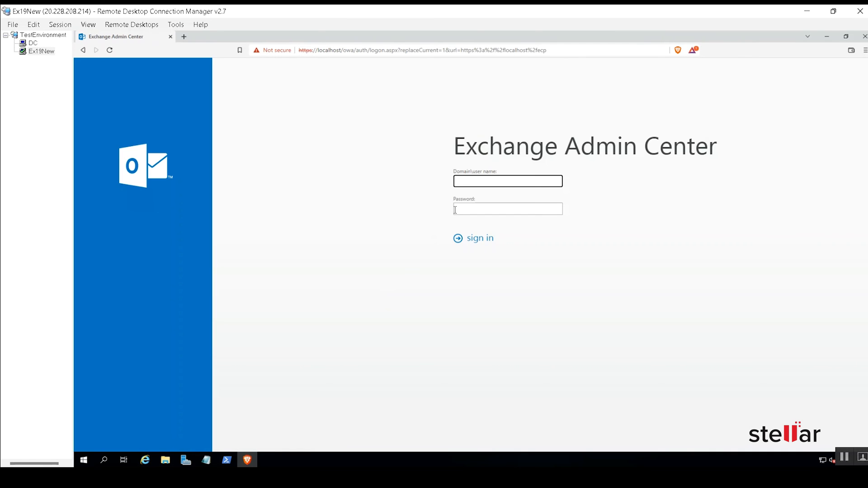
# Try to sign in to the Exchange Admin Center with the domain user name and account password, reloading and resubmitting the form
pyautogui.write('rizk\\ahmed')
pyautogui.click(456, 210)
pyautogui.press('Return')
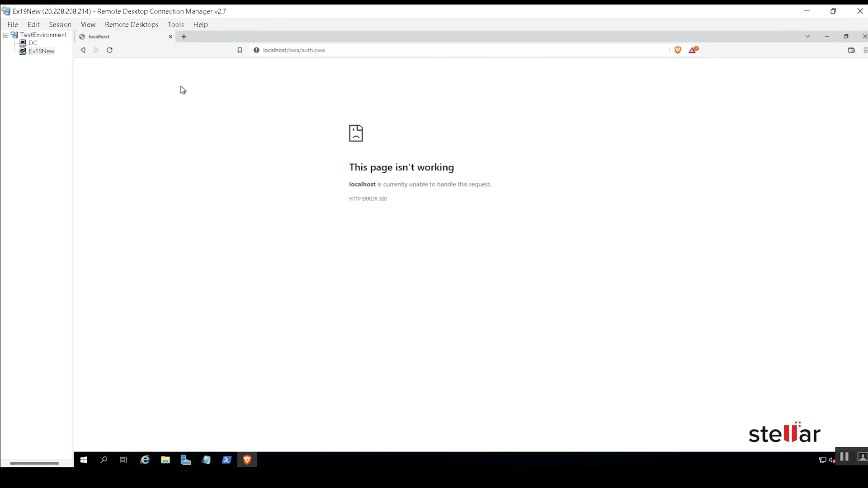
pyautogui.click(109, 50)
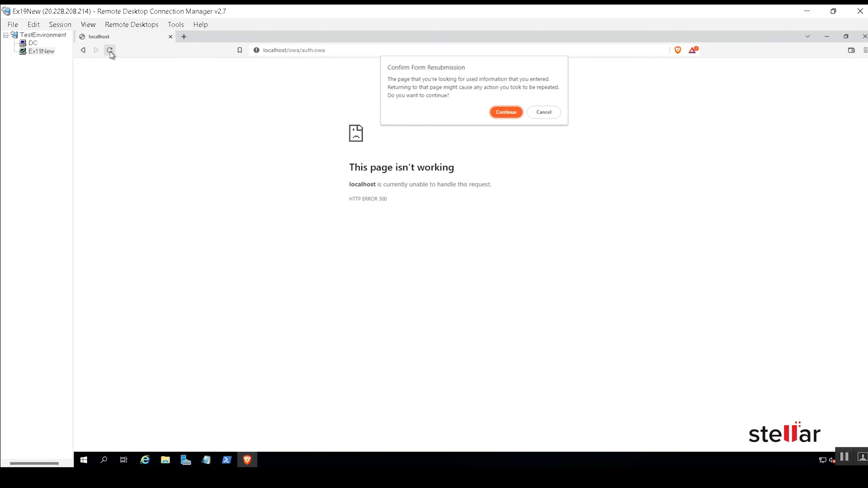
pyautogui.click(501, 113)
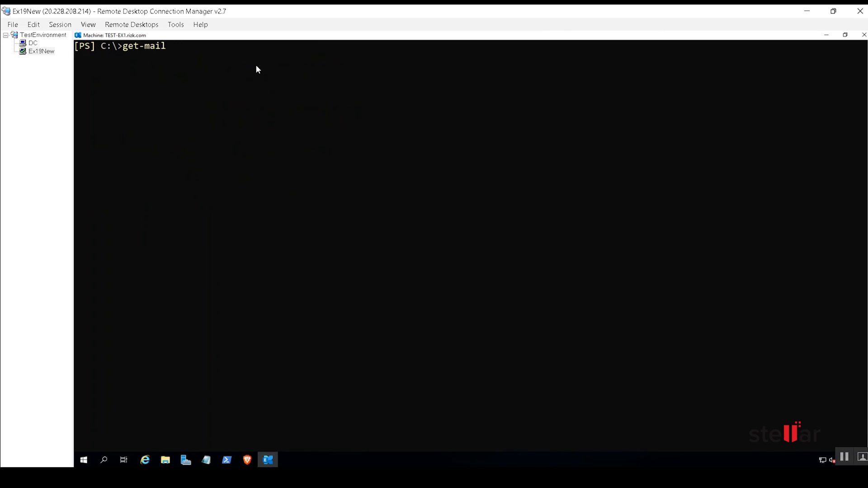
# Run Get-MailboxDatabaseCopyStatus in the Exchange Management Shell and examine the mailbox database's status
pyautogui.press('Tab')
pyautogui.write('Databaseco')
pyautogui.press('Tab')
pyautogui.press('Return')
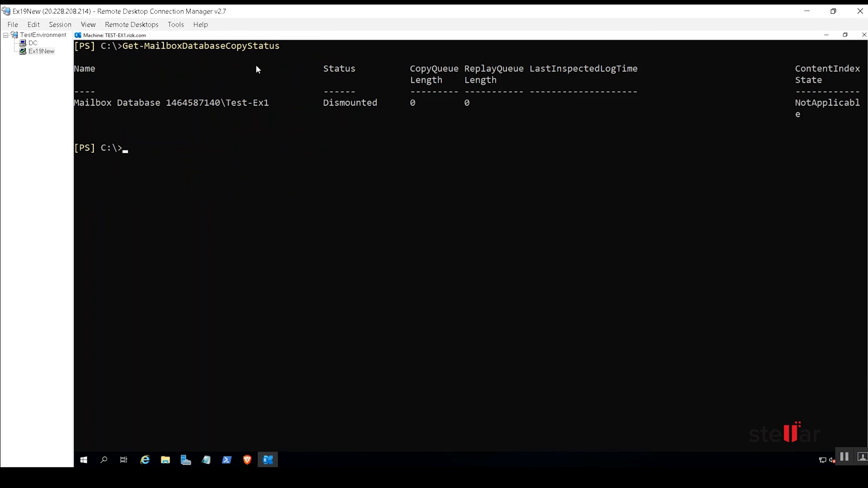
pyautogui.click(327, 104)
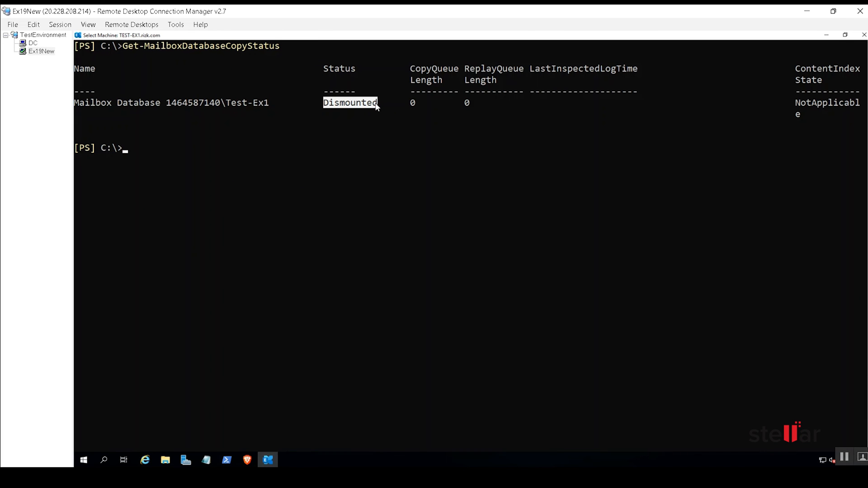
pyautogui.write('eseuti')
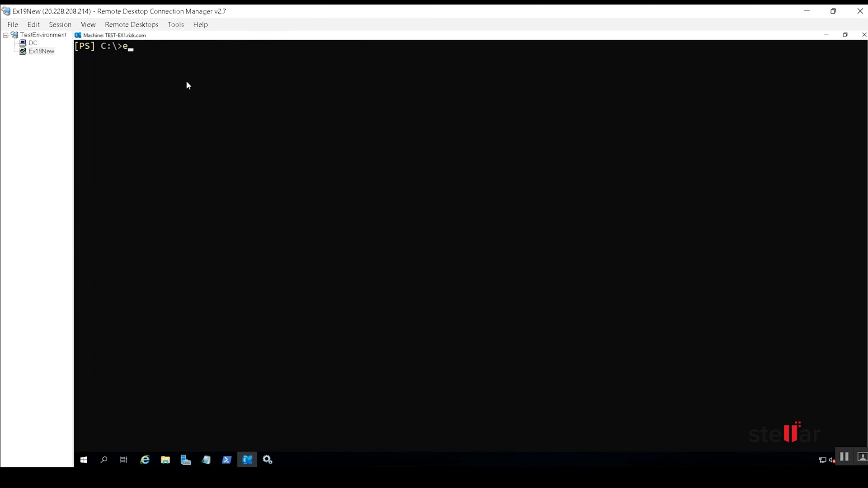
pyautogui.press('Tab')
pyautogui.write('/mh ""')
pyautogui.press('Left')
pyautogui.hotkey('ctrl', 'v')
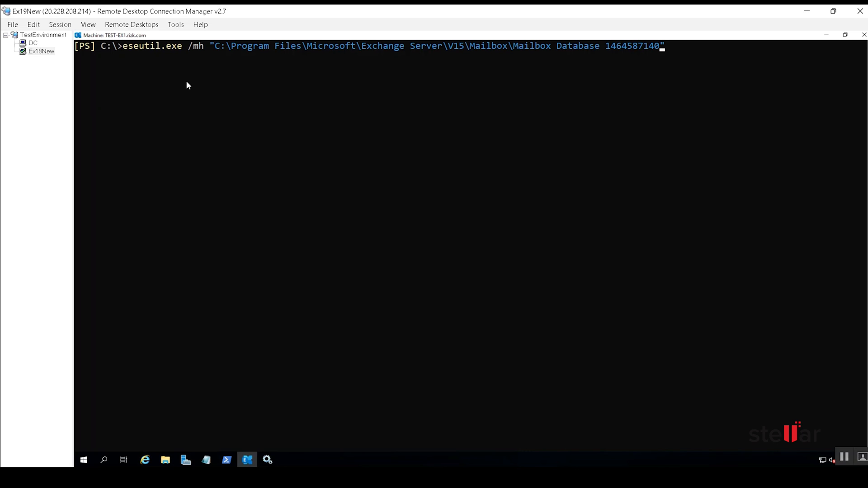
pyautogui.press('Return')
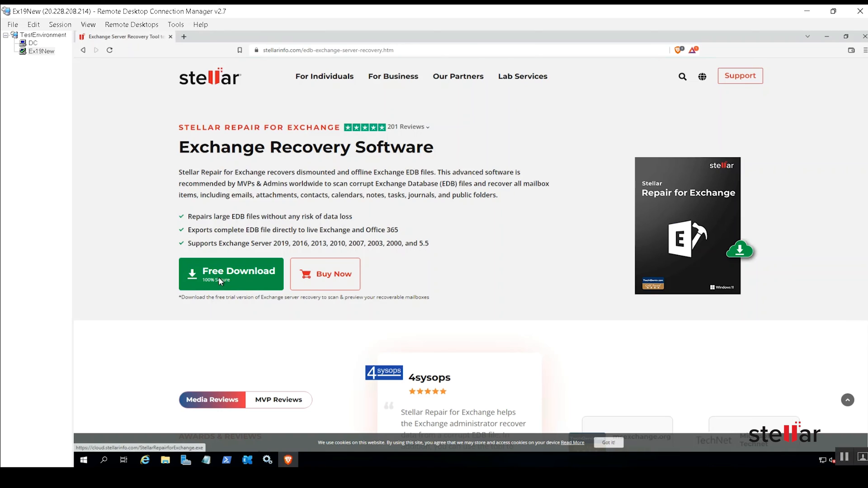
# Download the free StellarRepairforExchange installer to the Desktop from the Stellar Exchange recovery page and start it
pyautogui.click(226, 278)
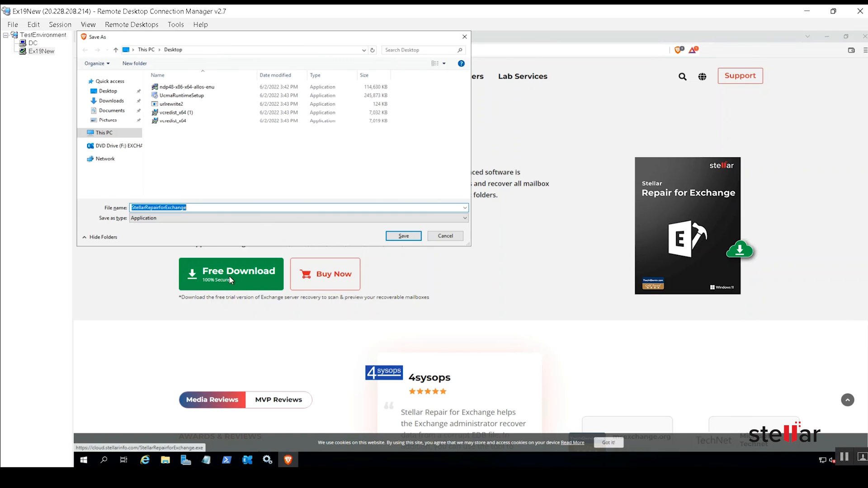
pyautogui.click(401, 236)
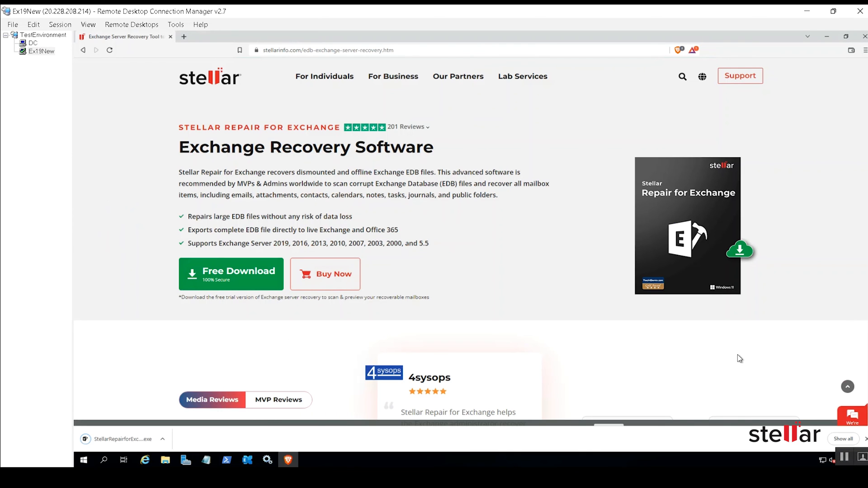
pyautogui.click(162, 442)
pyautogui.click(186, 388)
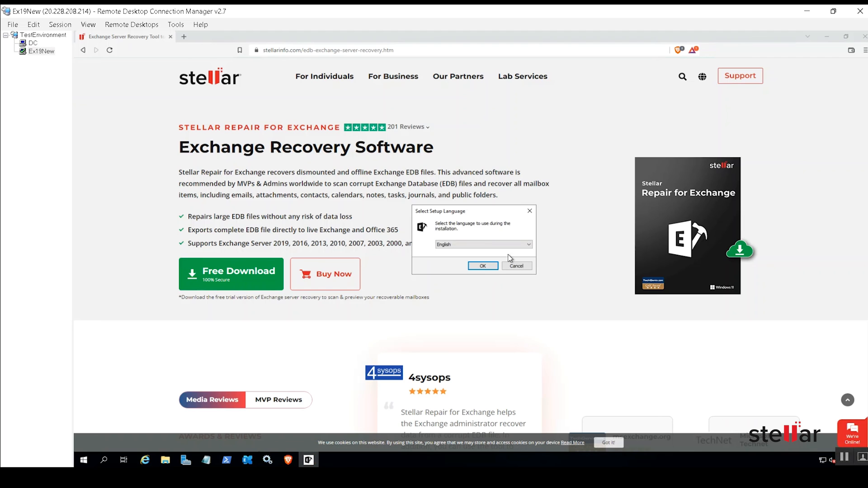
# Install Stellar Repair for Exchange in English, accepting the license agreement and default options, and launch it and open its activation
pyautogui.click(481, 267)
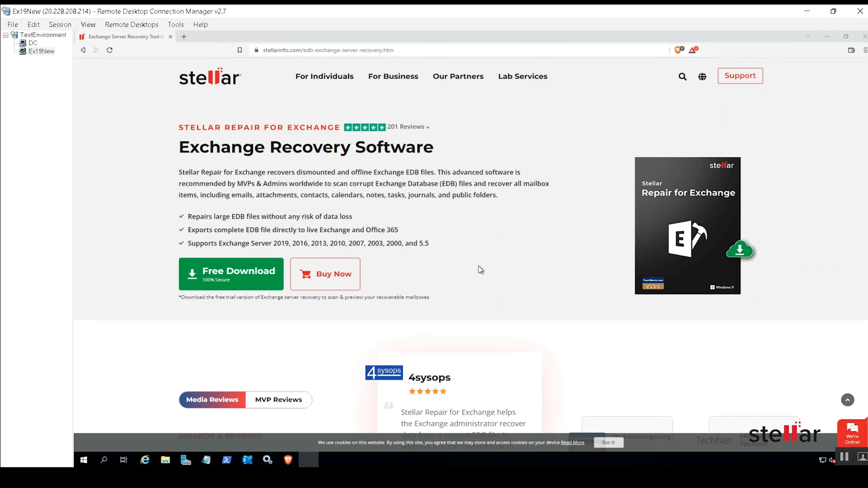
pyautogui.click(522, 310)
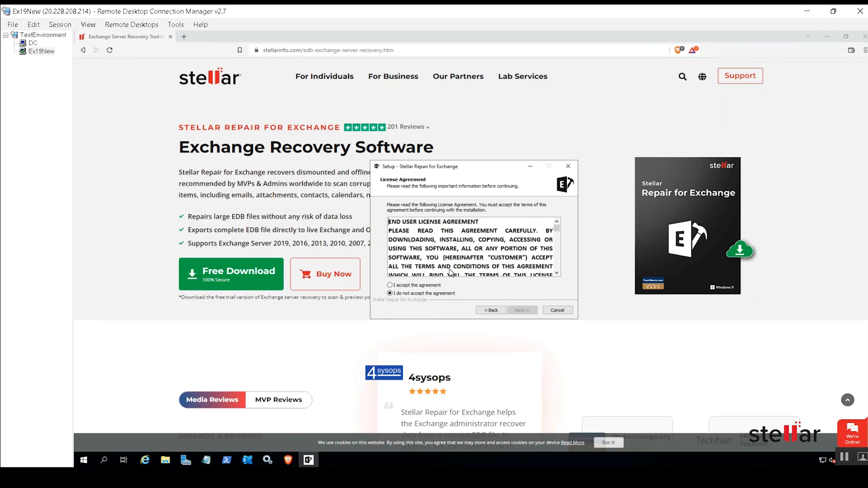
pyautogui.click(400, 285)
pyautogui.click(521, 310)
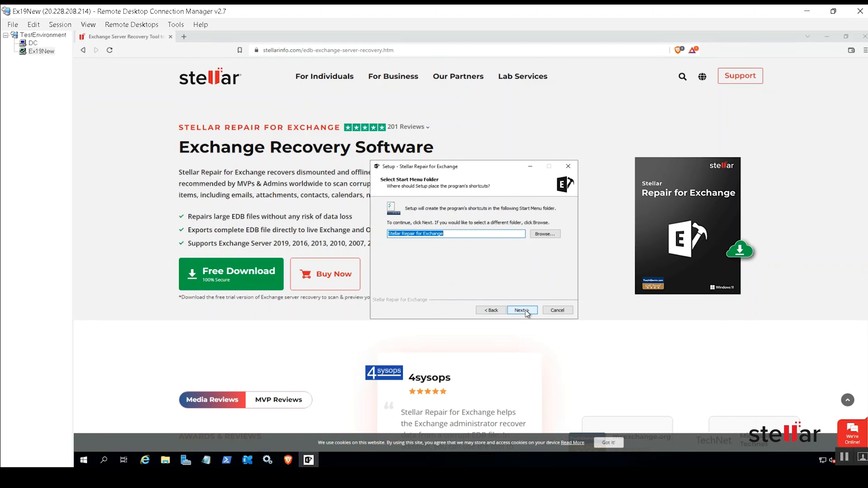
pyautogui.click(526, 310)
pyautogui.click(530, 311)
pyautogui.click(530, 311)
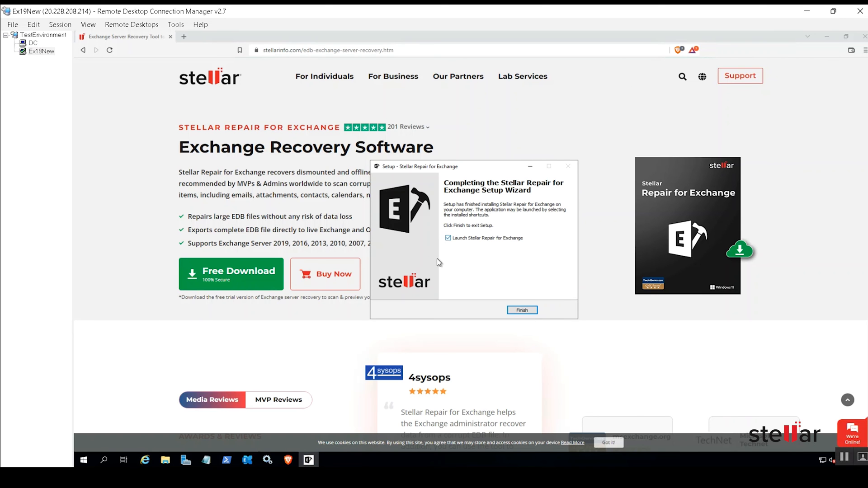
pyautogui.click(522, 310)
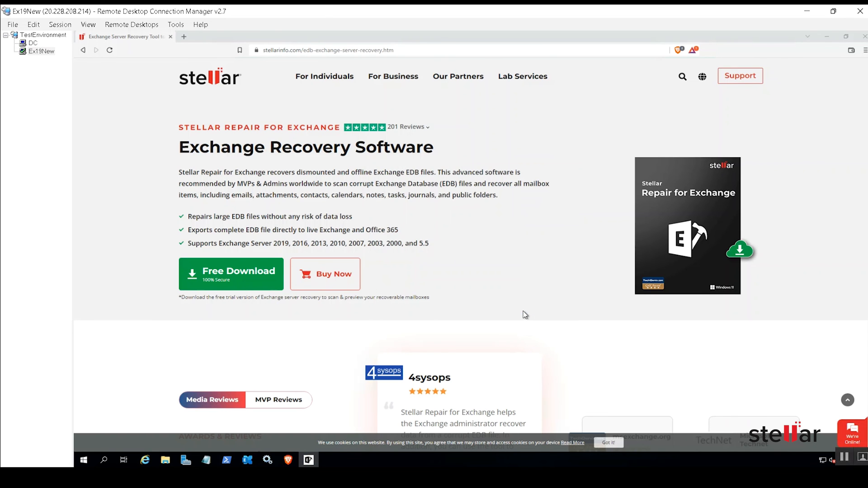
pyautogui.click(89, 65)
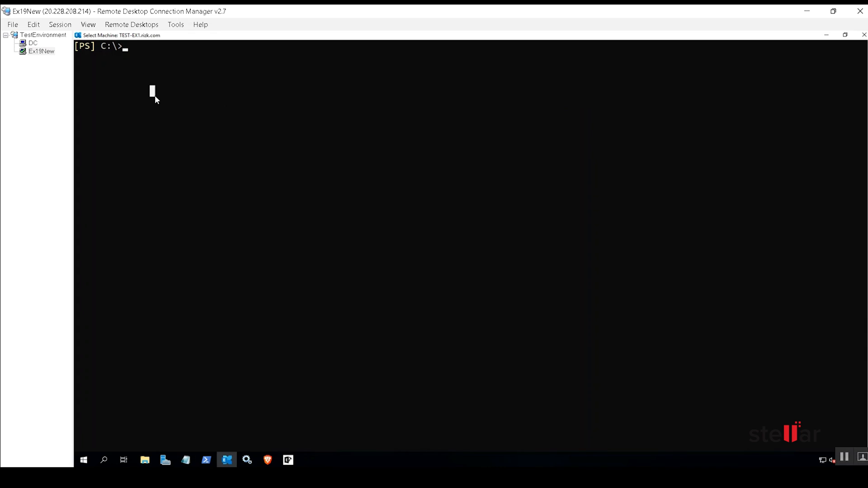
# Run eseutil.exe /p in the Exchange Management Shell on "Mailbox Database 1464587140.edb" in its folder under C:\Program Files\Microsoft\Exchange Server\V15\Mailbox
pyautogui.write('eseutil.exe')
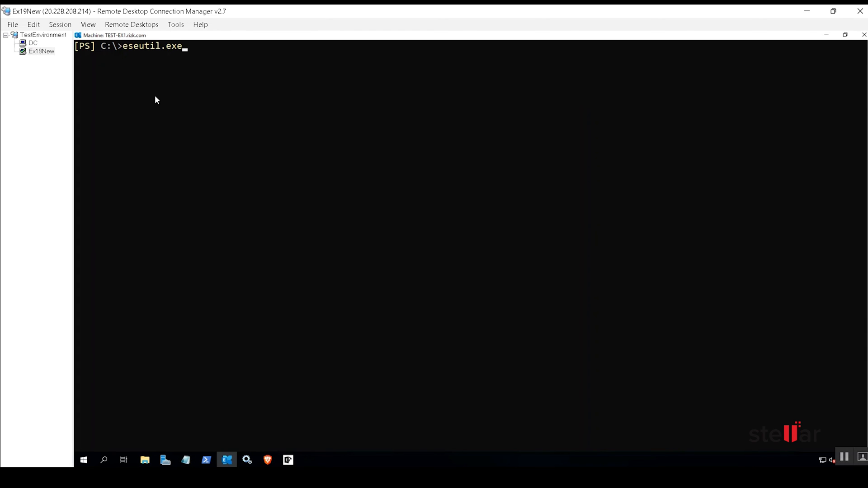
pyautogui.write(' /p ""')
pyautogui.press('Left')
pyautogui.hotkey('ctrl', 'v')
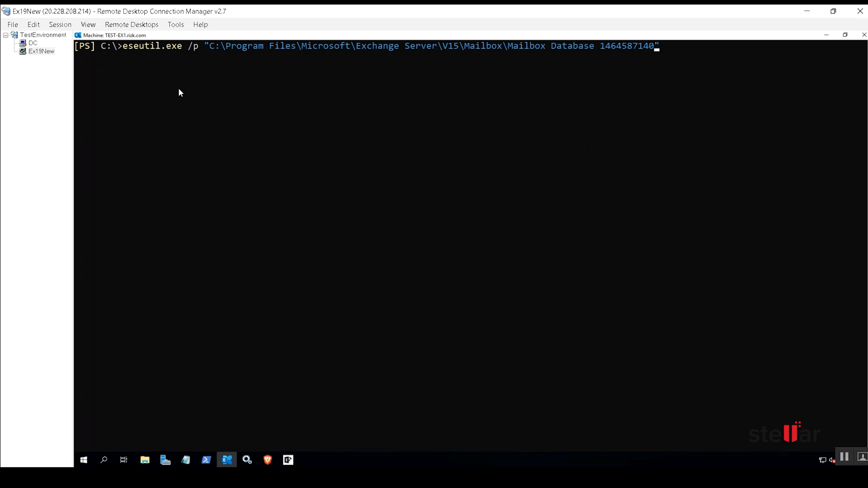
pyautogui.moveTo(650, 47); pyautogui.dragTo(511, 45)
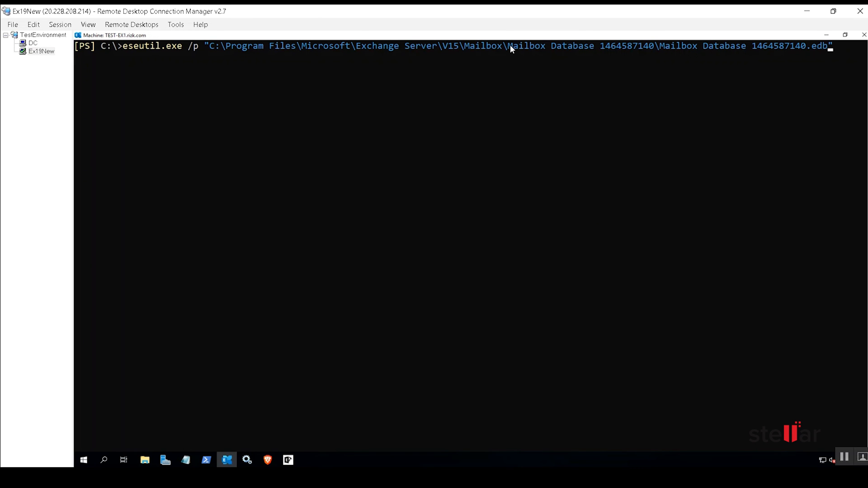
pyautogui.press('Return')
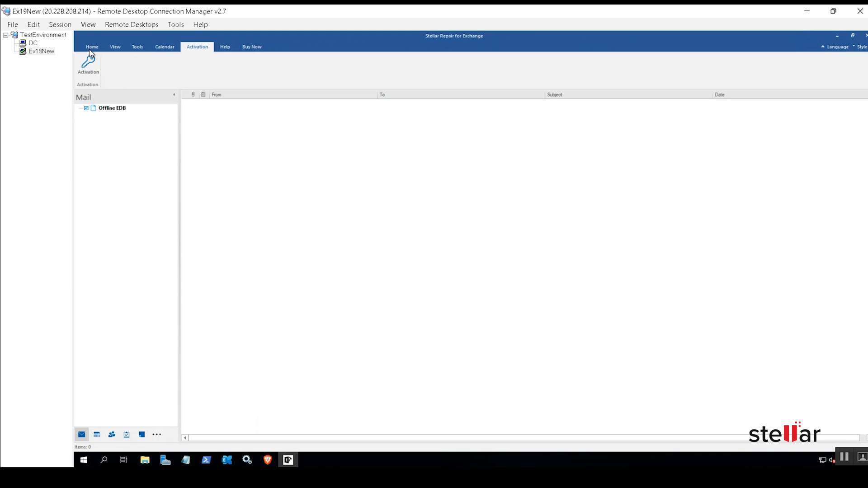
# Load "Mailbox Database 1464587140.edb" from its Exchange V15 mailbox folder into Stellar Repair for Exchange and scan it with Extensive Scan
pyautogui.click(92, 48)
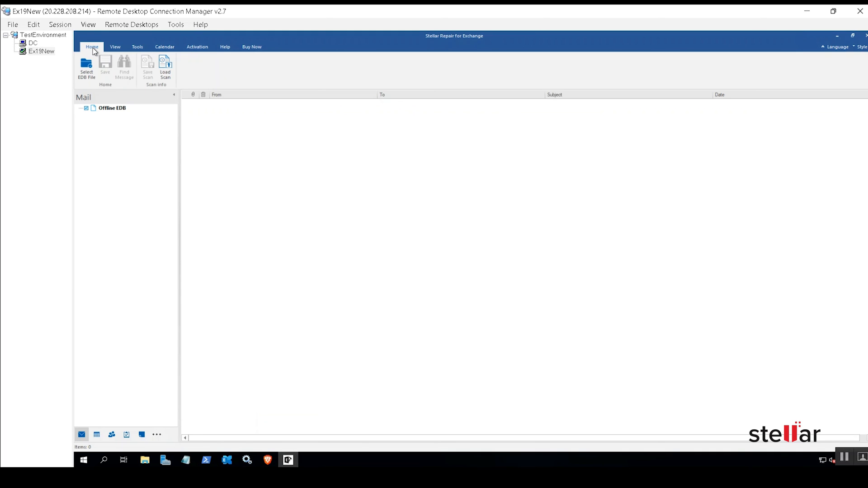
pyautogui.click(87, 73)
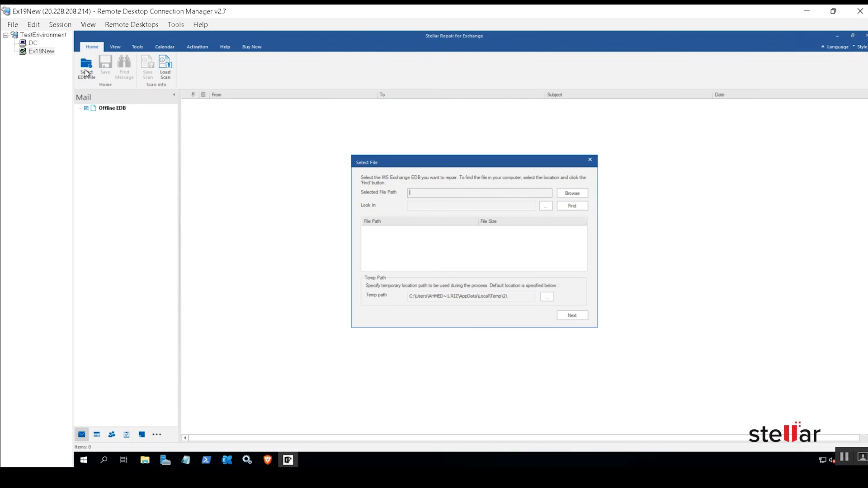
pyautogui.click(573, 195)
pyautogui.click(523, 224)
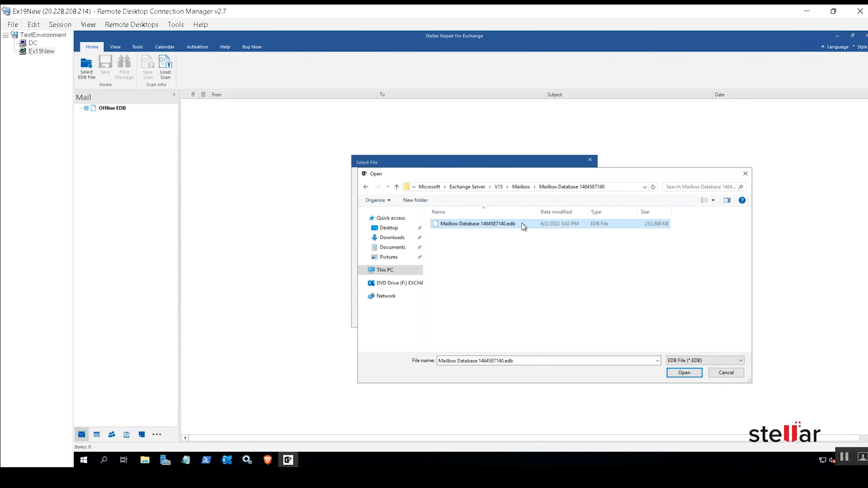
pyautogui.click(682, 372)
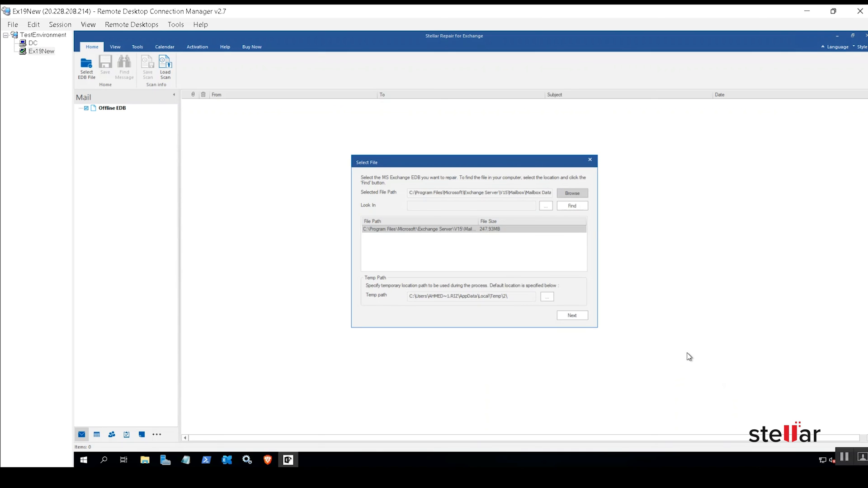
pyautogui.click(570, 317)
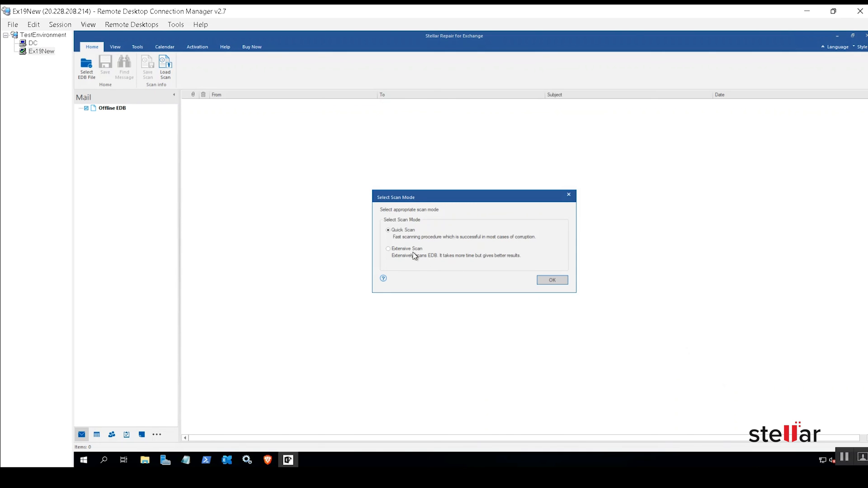
pyautogui.click(399, 249)
pyautogui.click(559, 281)
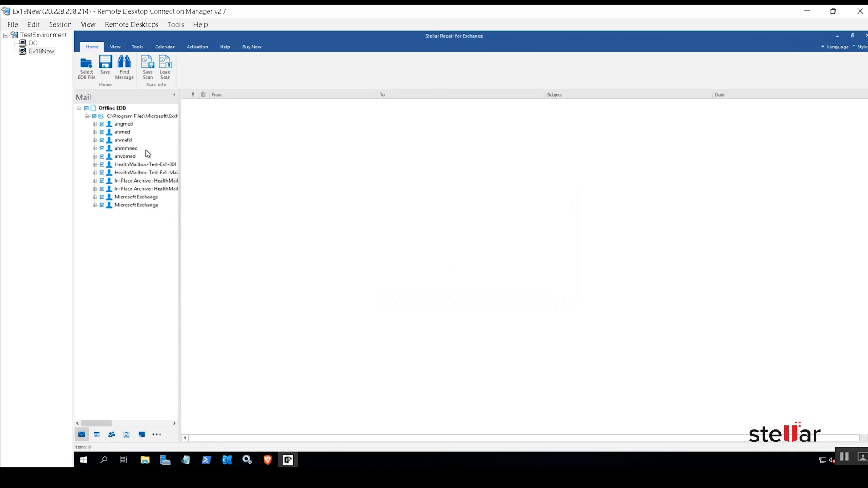
# Expand the first recovered user mailbox and preview the messages in its Inbox
pyautogui.click(125, 125)
pyautogui.click(123, 133)
pyautogui.click(126, 149)
pyautogui.click(129, 132)
pyautogui.click(129, 164)
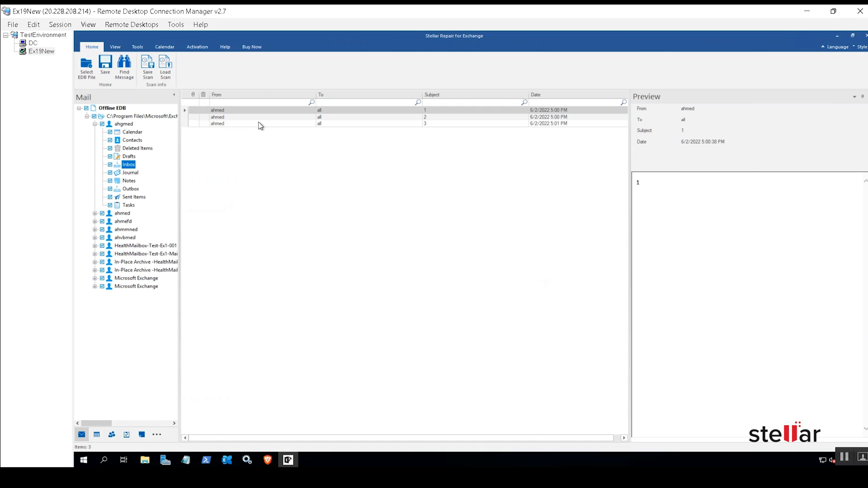
# Review the export options of the first mailbox and try to save the second mailbox as PST
pyautogui.click(94, 124)
pyautogui.rightClick(122, 125)
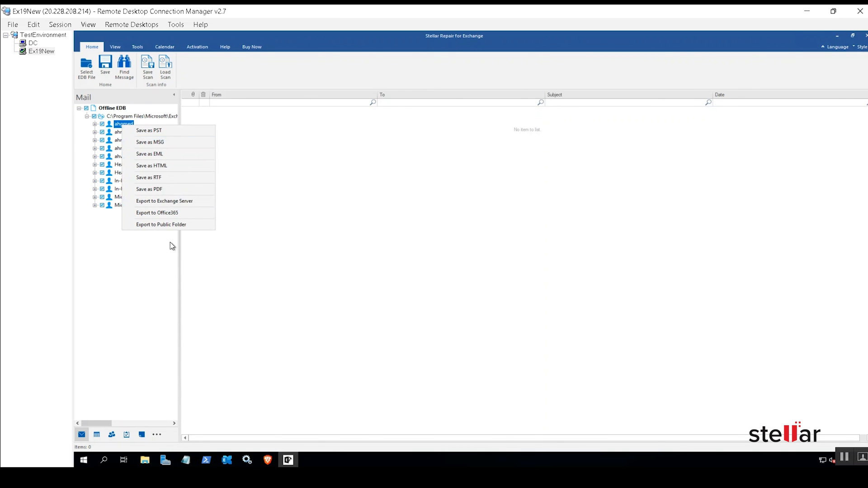
pyautogui.click(115, 133)
pyautogui.rightClick(125, 132)
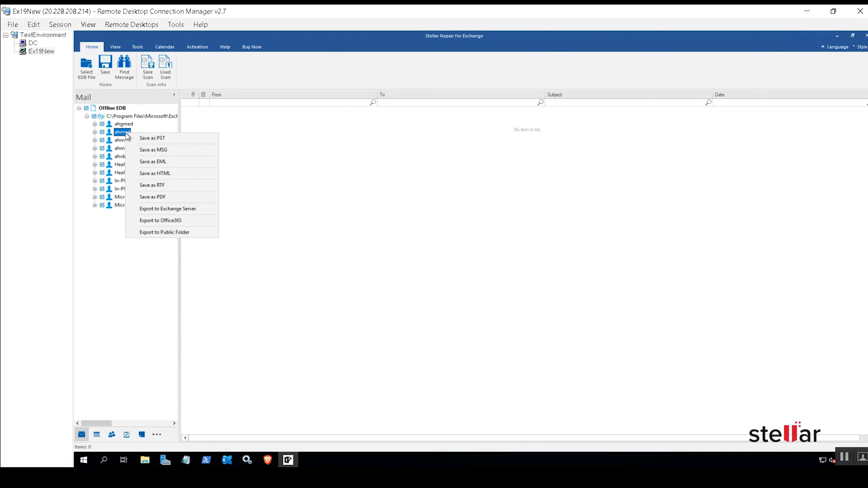
pyautogui.click(181, 141)
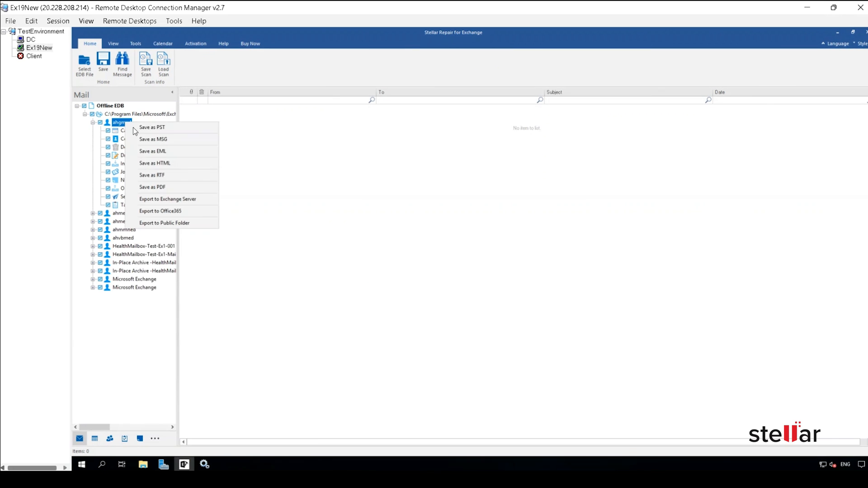
# Save the first recovered mailbox as PST on the Desktop and open its containing folder
pyautogui.click(149, 127)
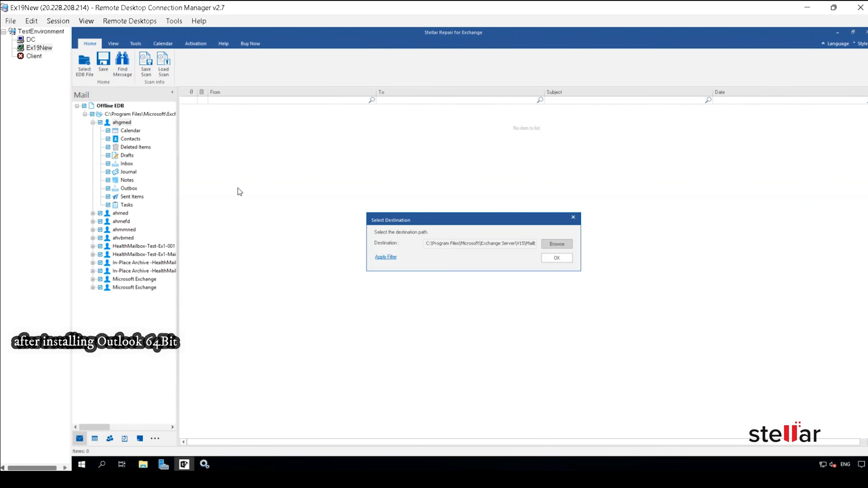
pyautogui.click(557, 244)
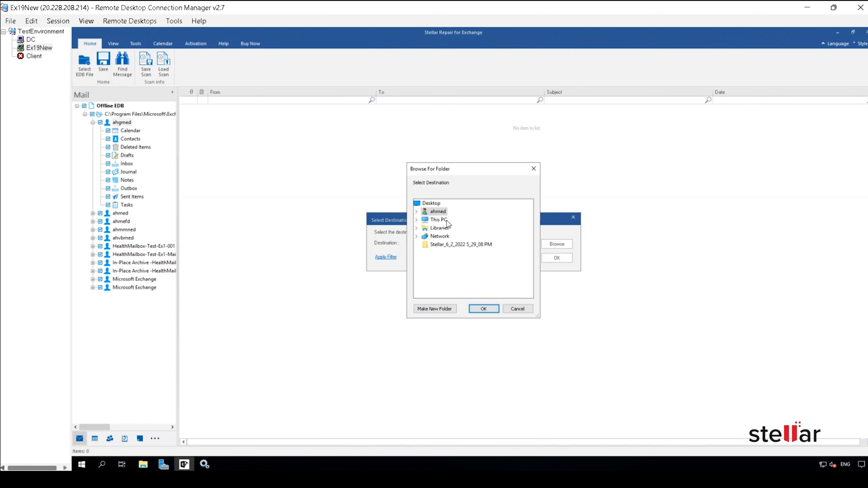
pyautogui.click(483, 309)
pyautogui.click(556, 258)
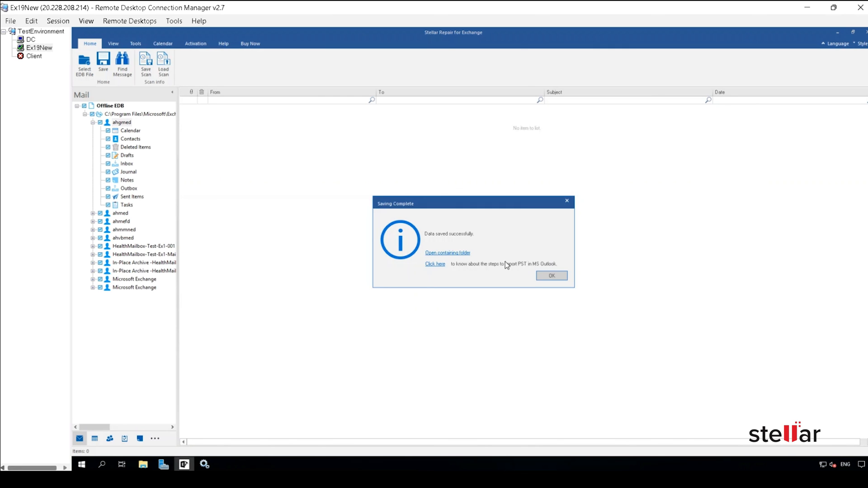
pyautogui.click(444, 254)
pyautogui.click(354, 190)
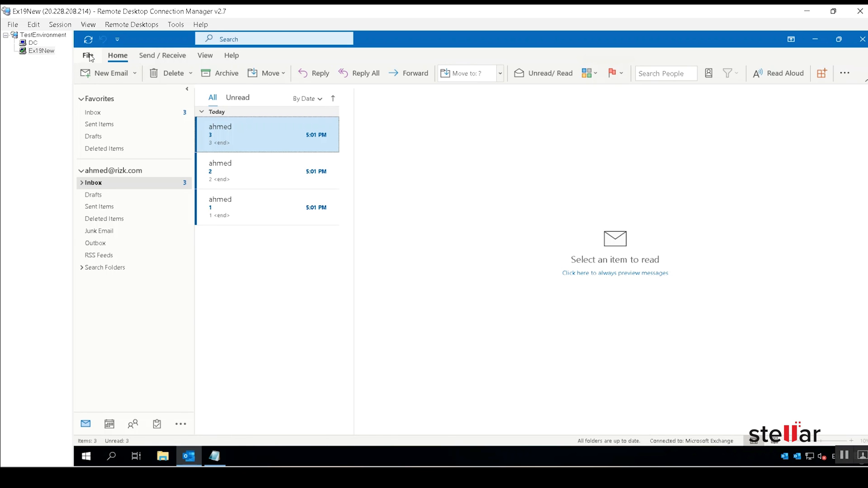
# In Outlook, open the exported mailbox data file from the Desktop folder "Stellar_6_2_2022 5_29_08 PM" and display its Inbox
pyautogui.click(88, 55)
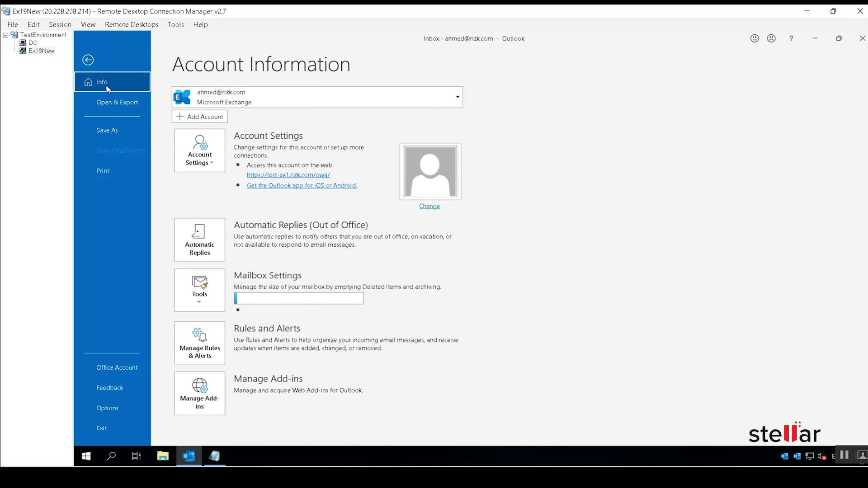
pyautogui.click(107, 101)
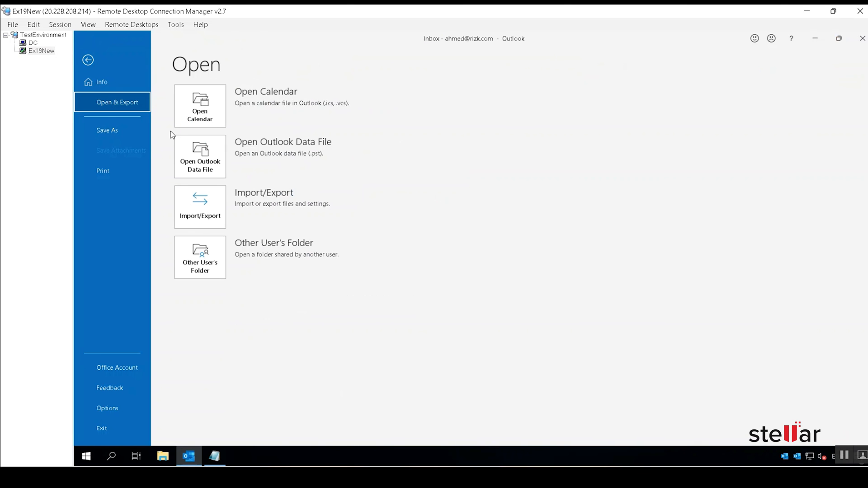
pyautogui.click(203, 156)
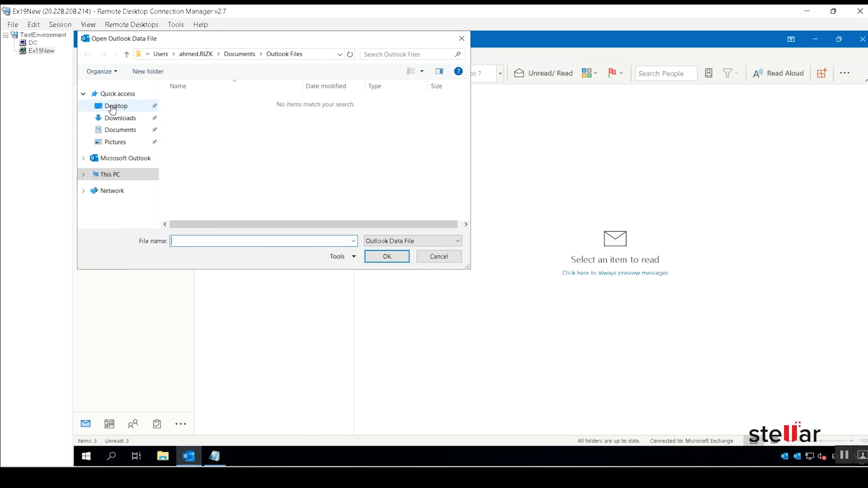
pyautogui.click(112, 107)
pyautogui.doubleClick(224, 104)
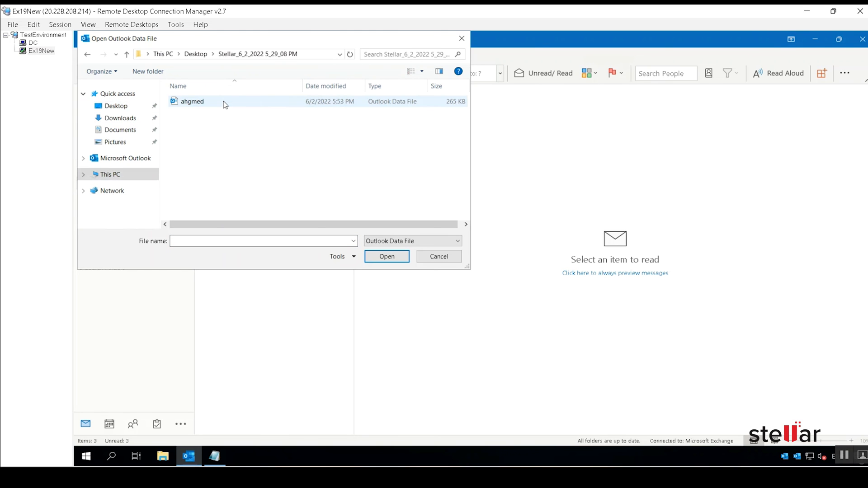
pyautogui.doubleClick(224, 102)
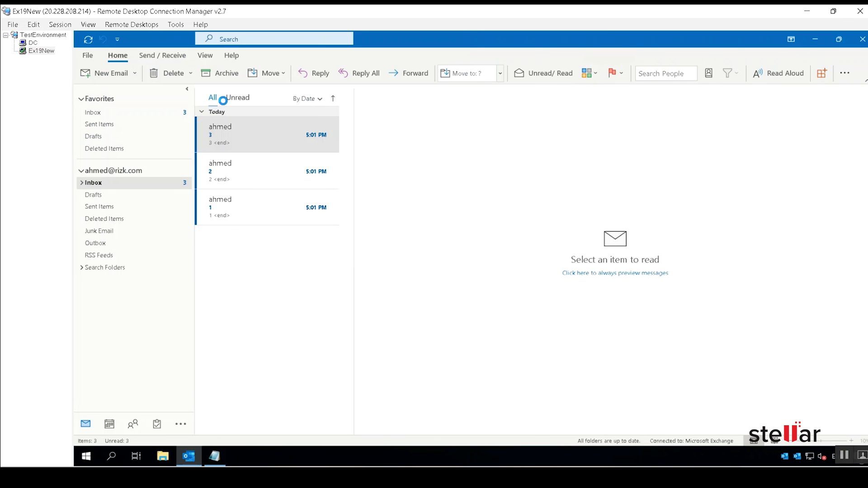
pyautogui.click(82, 289)
pyautogui.click(105, 303)
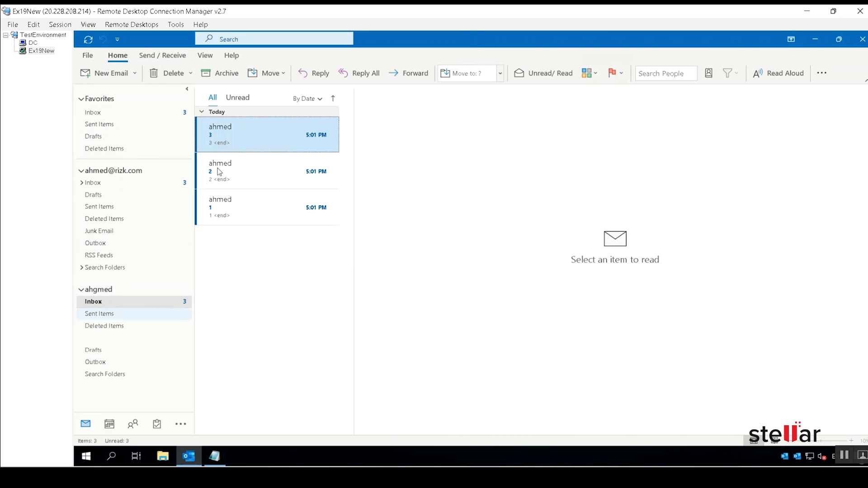